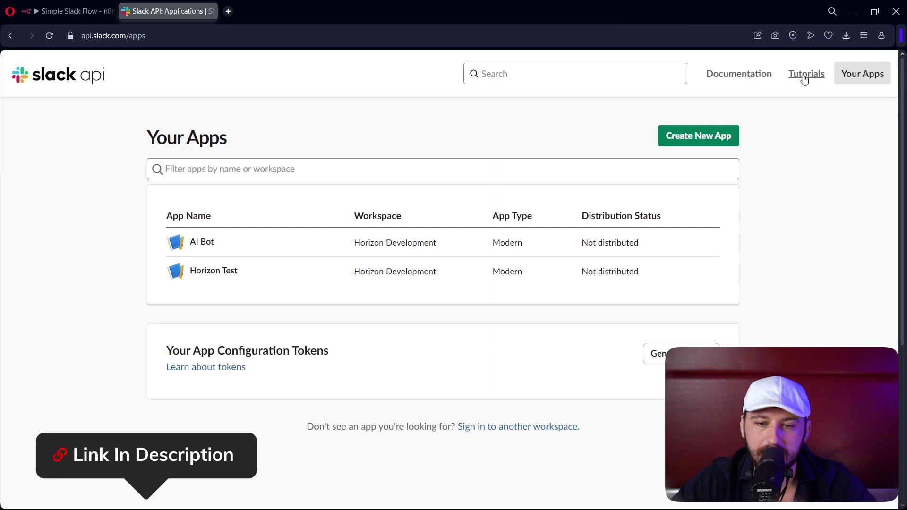
- Create a Slack app from scratch named 'Youtube Test' in the Horizon Development workspace
{"action": "left_click", "coordinate": [667, 140]}
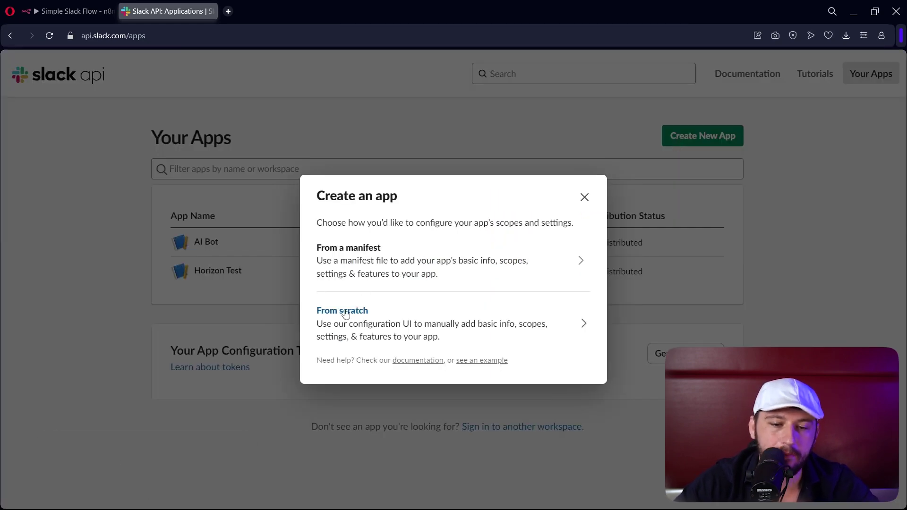
{"action": "left_click", "coordinate": [343, 332]}
{"action": "left_click", "coordinate": [349, 202]}
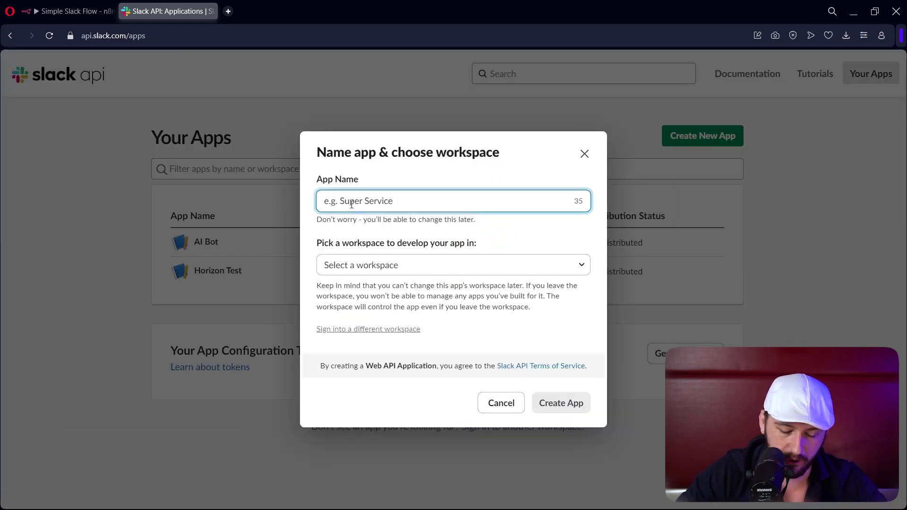
{"action": "type", "text": "Youtube Test"}
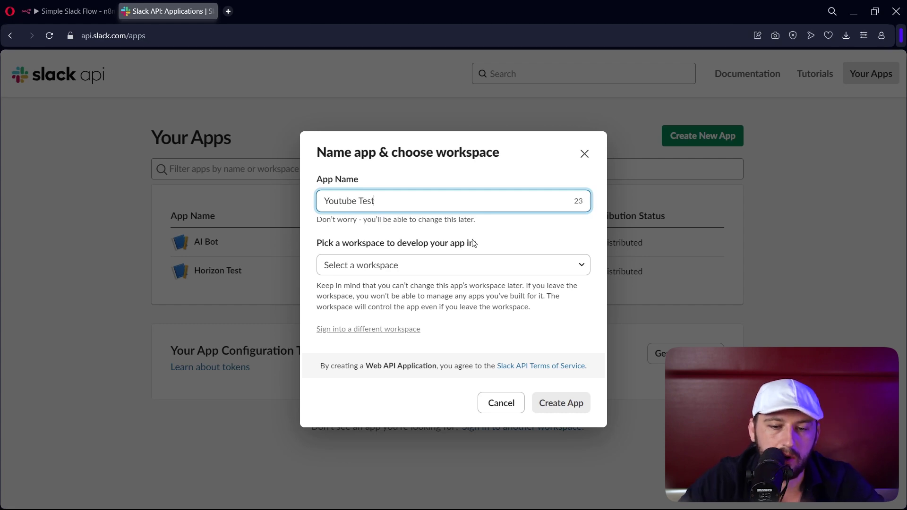
{"action": "left_click", "coordinate": [419, 265]}
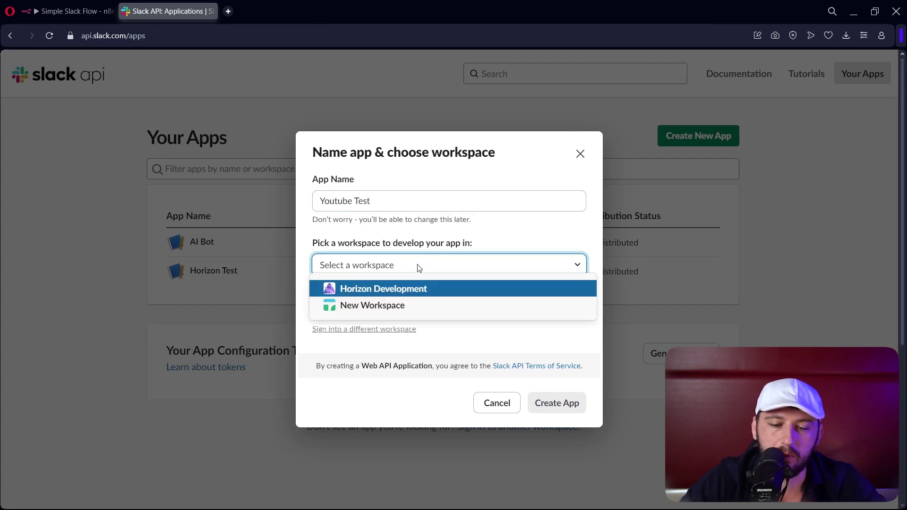
{"action": "left_click", "coordinate": [394, 291]}
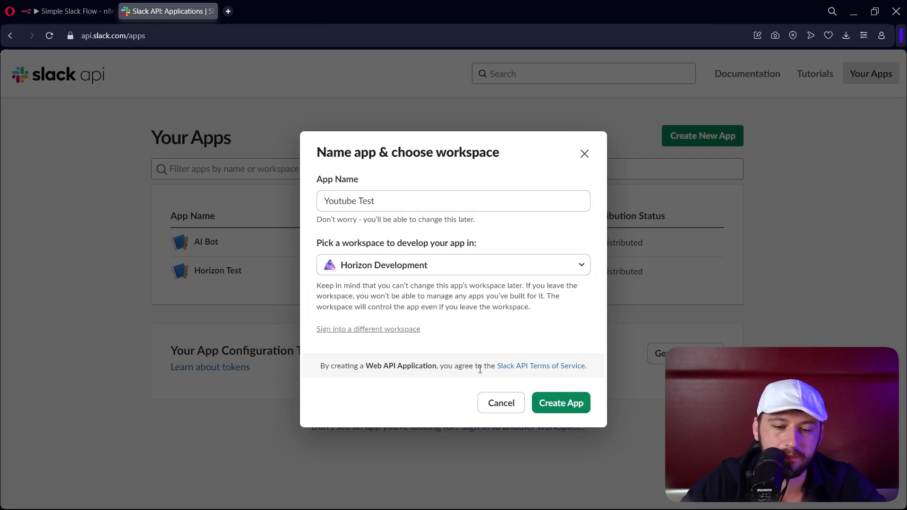
{"action": "left_click", "coordinate": [551, 406]}
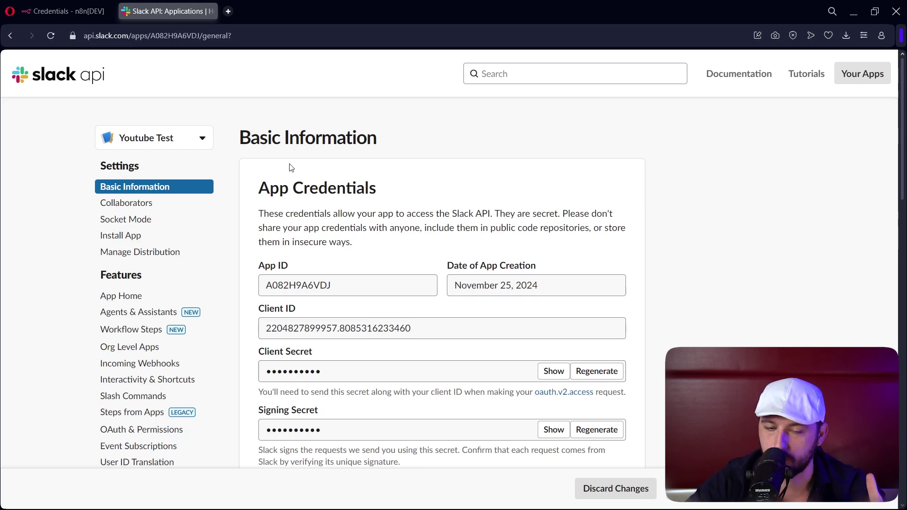
- Go to the app's OAuth & Permissions Scopes section and collapse User Token Scopes
{"action": "scroll", "coordinate": [291, 168], "scroll_direction": "down", "scroll_amount": 3}
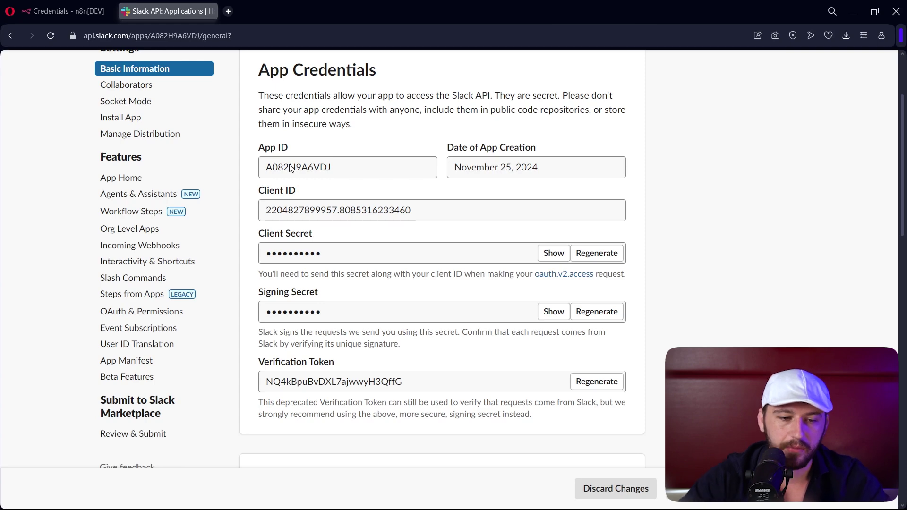
{"action": "left_click", "coordinate": [146, 313]}
{"action": "scroll", "coordinate": [422, 251], "scroll_direction": "down", "scroll_amount": 12}
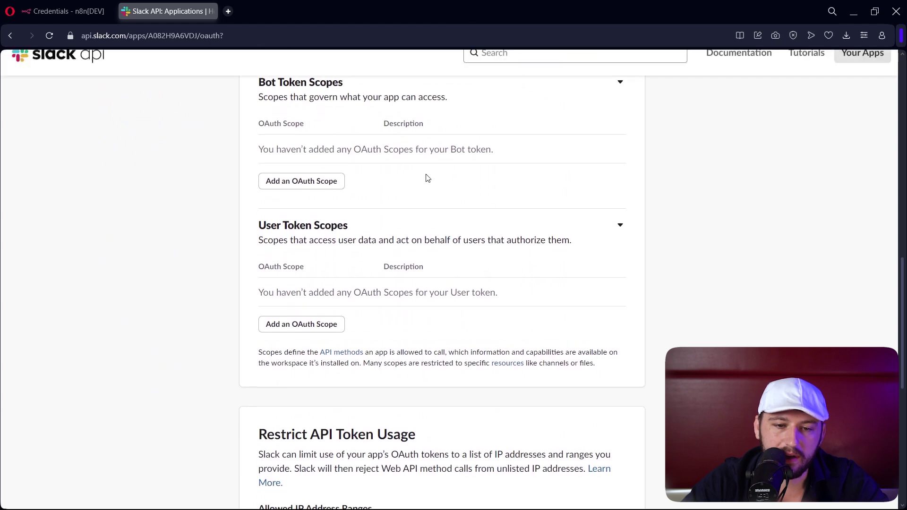
{"action": "scroll", "coordinate": [298, 175], "scroll_direction": "up", "scroll_amount": 3}
{"action": "left_click_drag", "start_coordinate": [263, 205], "coordinate": [468, 206]}
{"action": "left_click_drag", "start_coordinate": [260, 336], "coordinate": [622, 345]}
{"action": "left_click", "coordinate": [621, 334]}
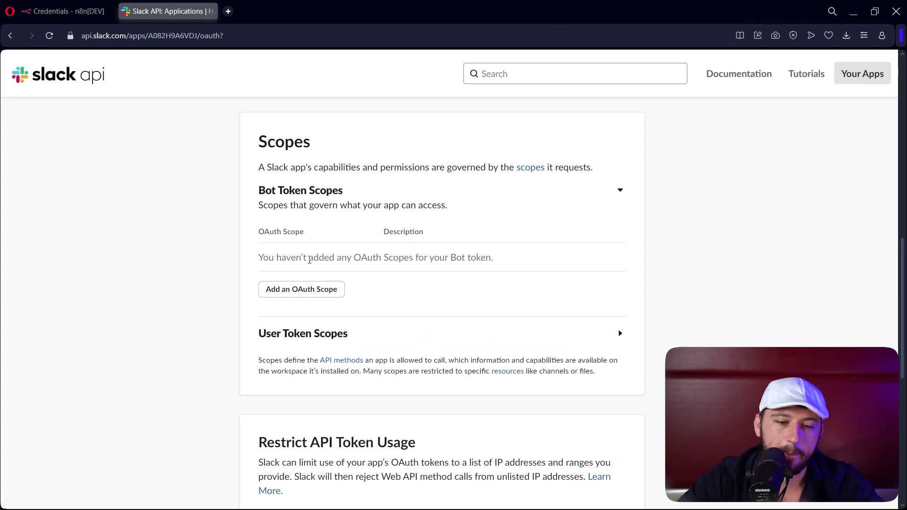
- Add bot token scopes app_mentions:read, channels:history, channels:read, chat:write and groups:read
{"action": "left_click", "coordinate": [315, 289]}
{"action": "left_click", "coordinate": [315, 313]}
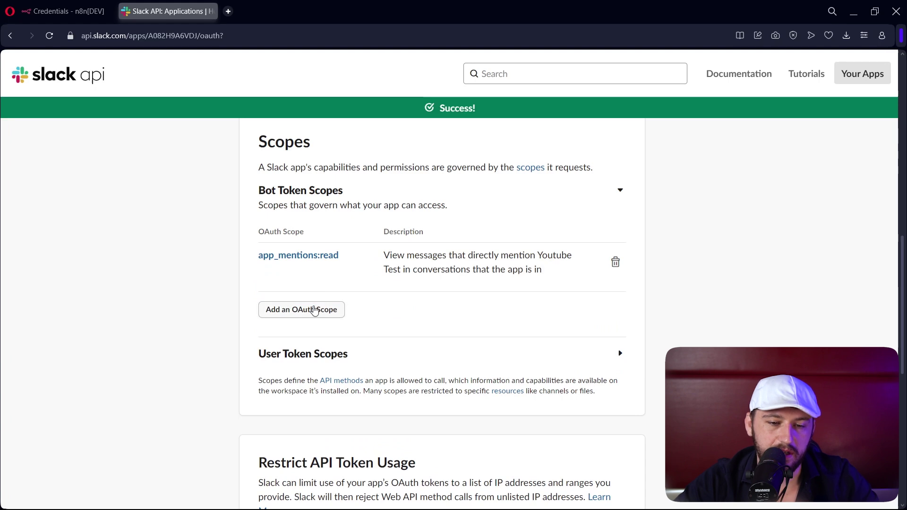
{"action": "left_click", "coordinate": [314, 310]}
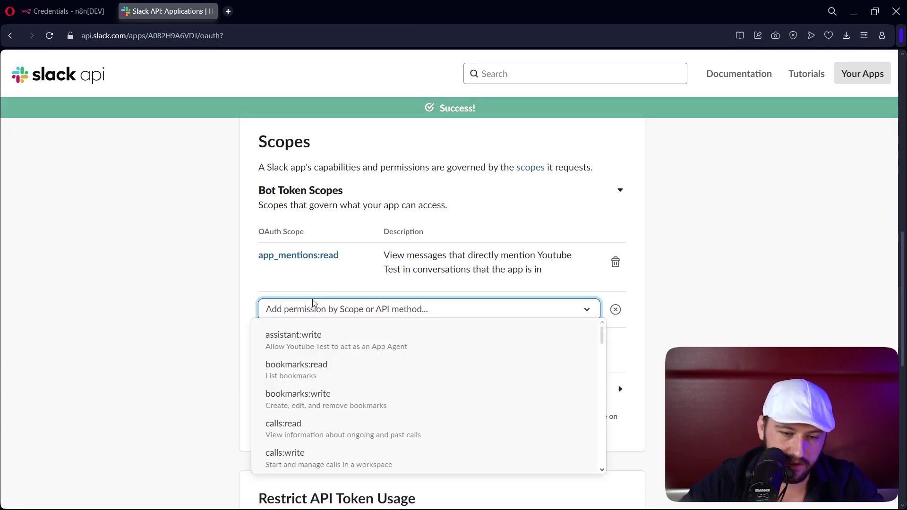
{"action": "type", "text": "chann"}
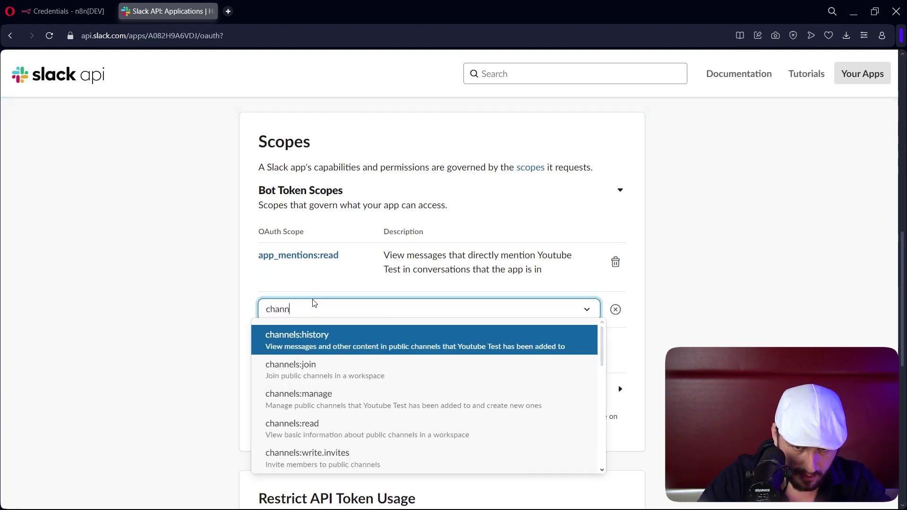
{"action": "key", "text": "Return"}
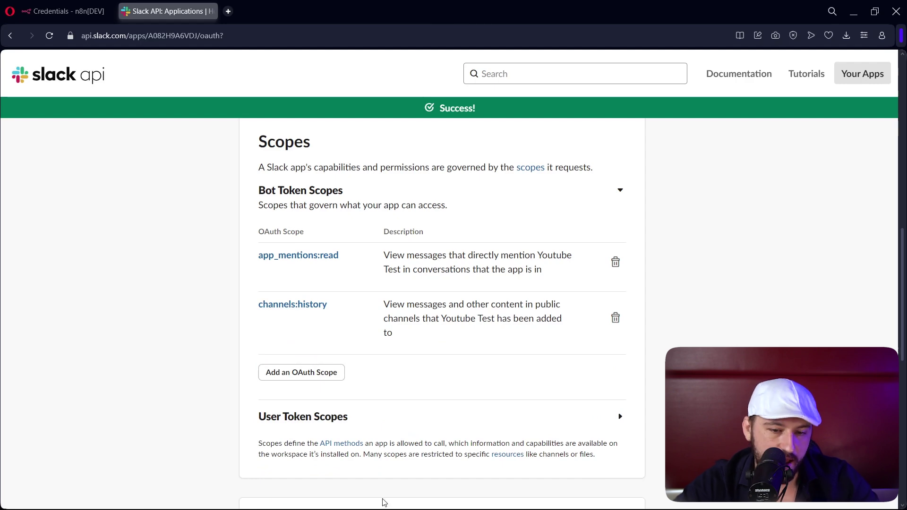
{"action": "left_click", "coordinate": [296, 375]}
{"action": "type", "text": "channel"}
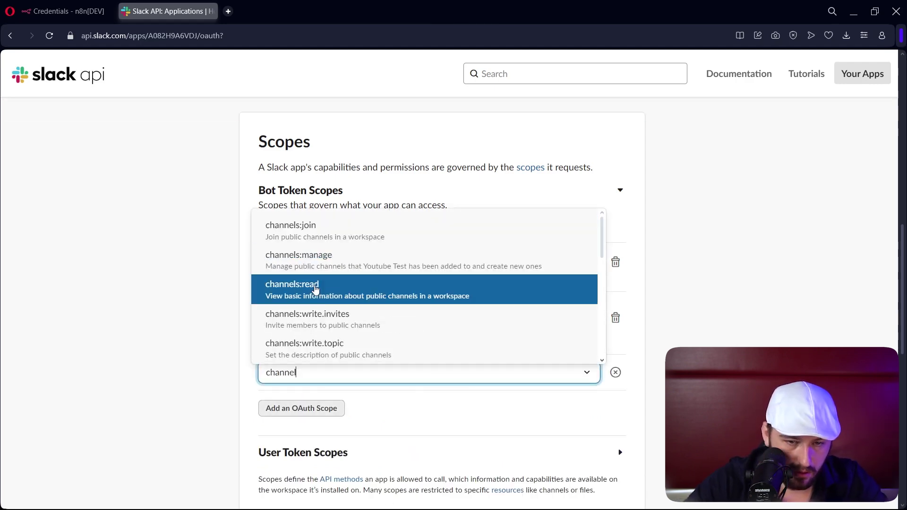
{"action": "left_click", "coordinate": [316, 289]}
{"action": "type", "text": "chat"}
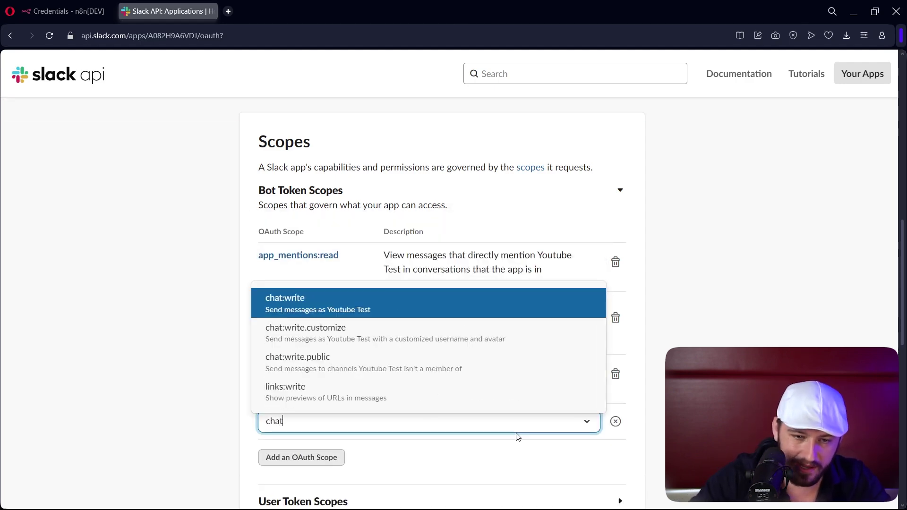
{"action": "key", "text": "Return"}
{"action": "left_click", "coordinate": [325, 458]}
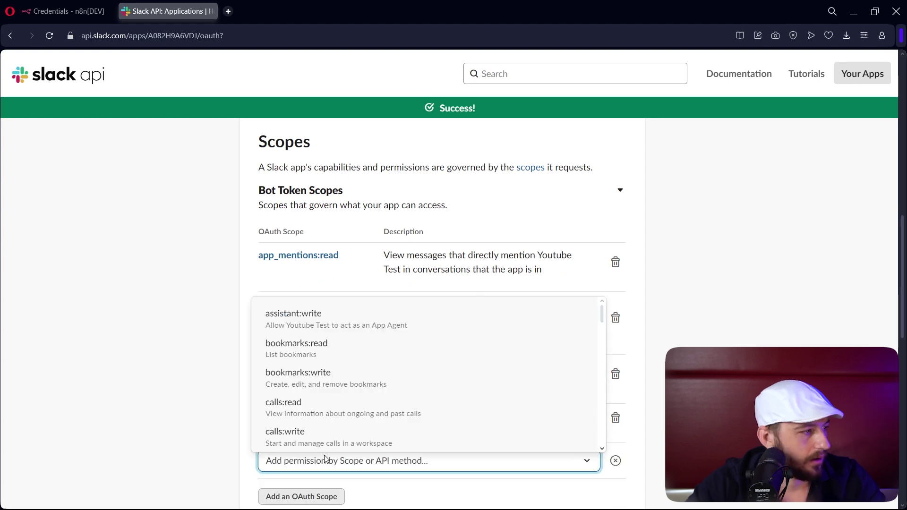
{"action": "type", "text": "gr"}
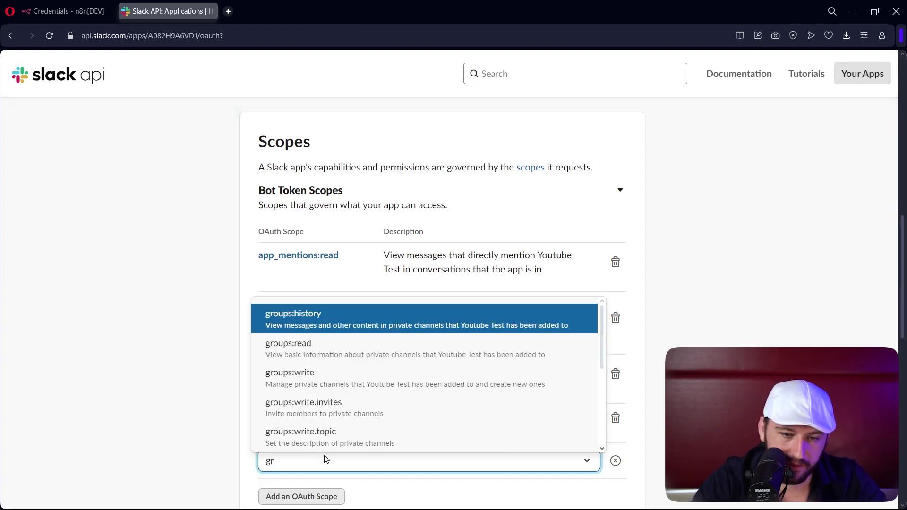
{"action": "left_click", "coordinate": [424, 358]}
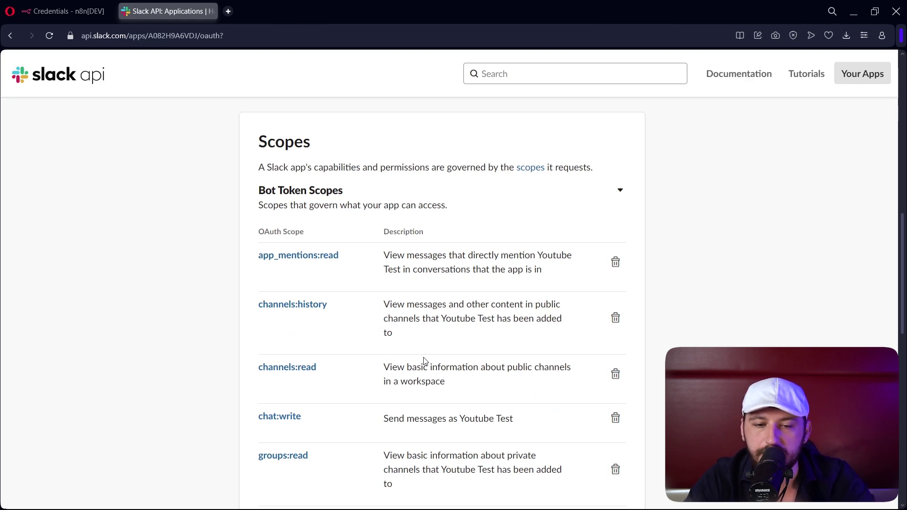
- Browse the full scope list without adding any, then start a new redirect URL entry
{"action": "scroll", "coordinate": [424, 362], "scroll_direction": "down", "scroll_amount": 3}
{"action": "left_click", "coordinate": [316, 406]}
{"action": "scroll", "coordinate": [402, 308], "scroll_direction": "down", "scroll_amount": 10}
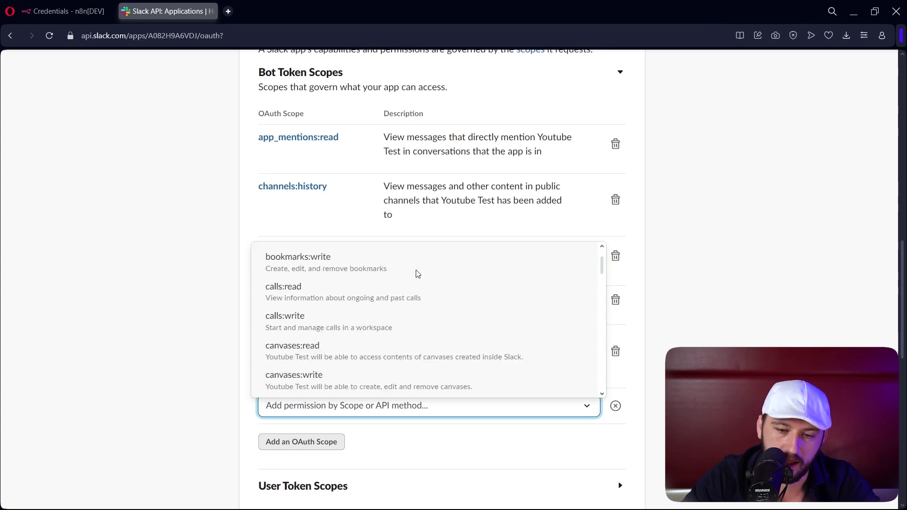
{"action": "scroll", "coordinate": [385, 364], "scroll_direction": "up", "scroll_amount": 10}
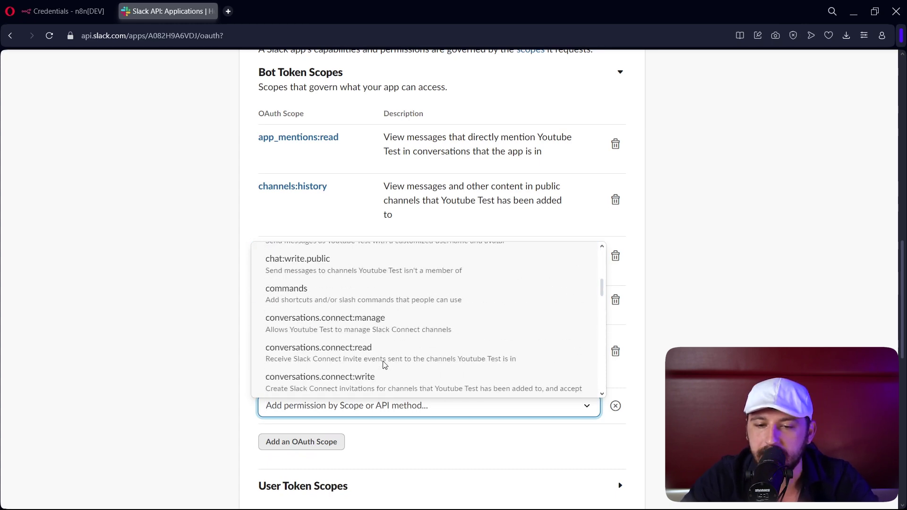
{"action": "left_click", "coordinate": [776, 227]}
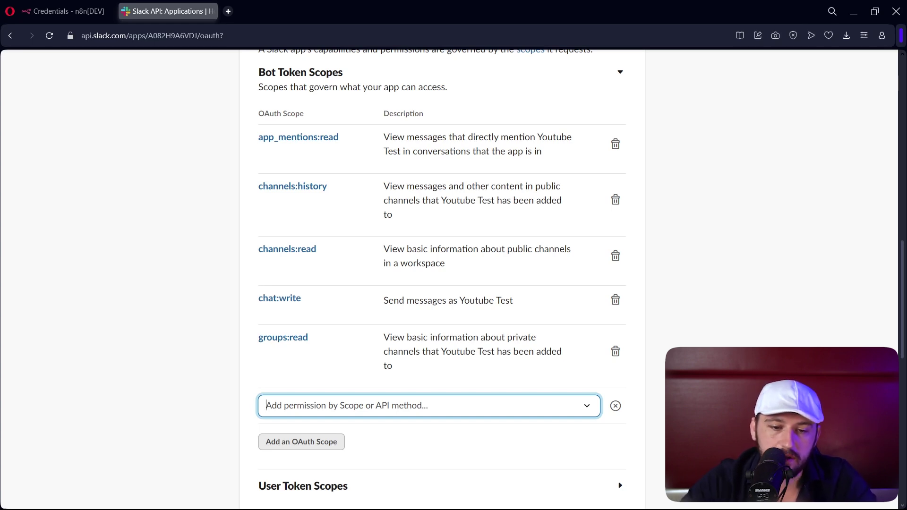
{"action": "scroll", "coordinate": [550, 354], "scroll_direction": "up", "scroll_amount": 8}
{"action": "scroll", "coordinate": [548, 355], "scroll_direction": "up", "scroll_amount": 2}
{"action": "left_click", "coordinate": [294, 381]}
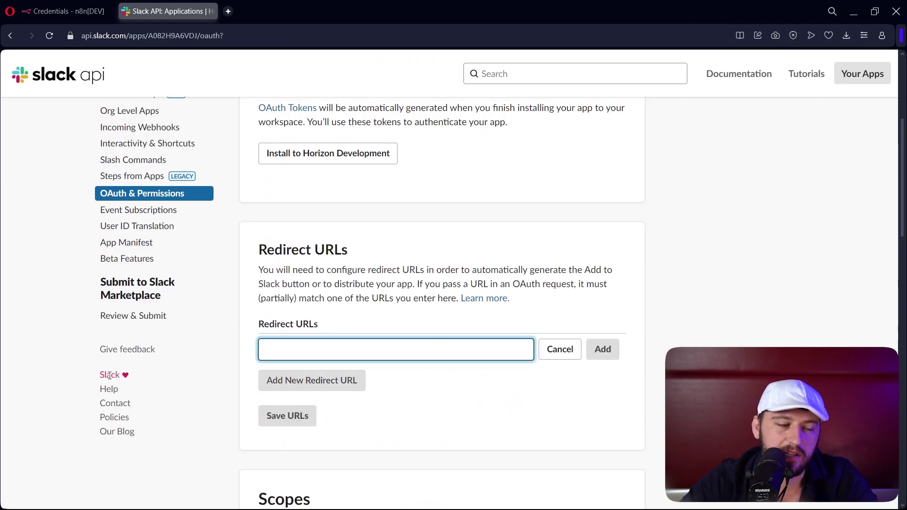
- In n8n, start a new Slack OAuth2 API credential and copy its OAuth redirect URL
{"action": "left_click", "coordinate": [59, 9]}
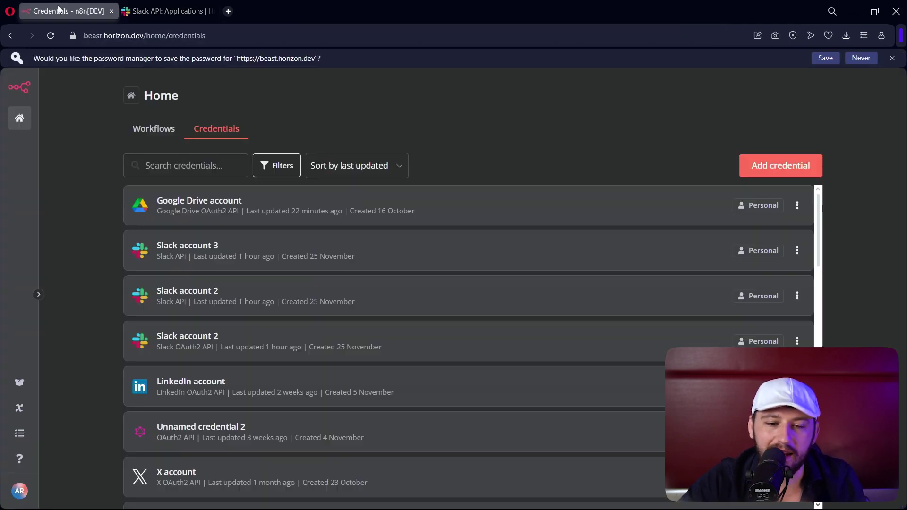
{"action": "left_click", "coordinate": [787, 165]}
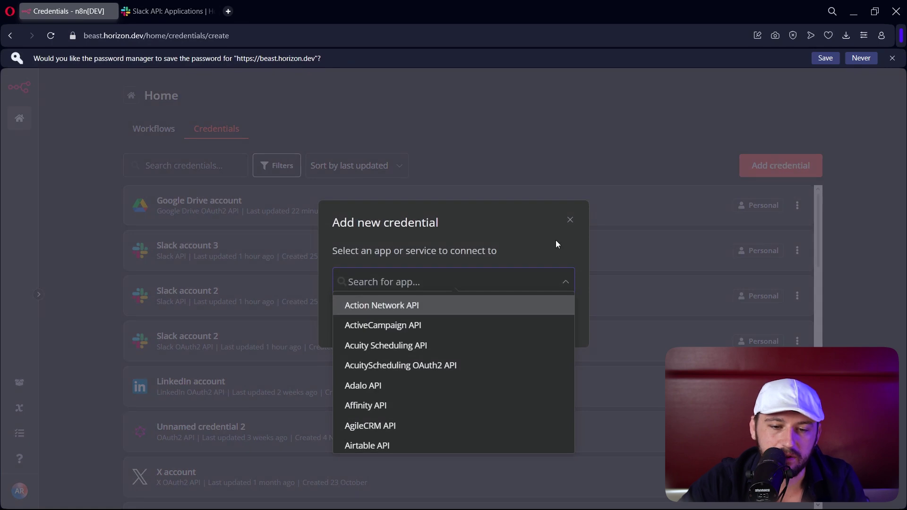
{"action": "type", "text": "slack"}
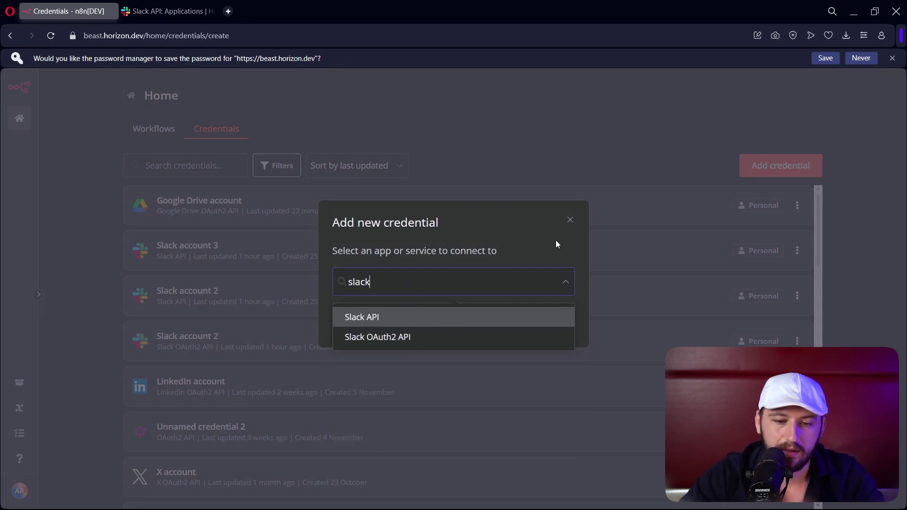
{"action": "left_click", "coordinate": [395, 338]}
{"action": "left_click", "coordinate": [538, 322]}
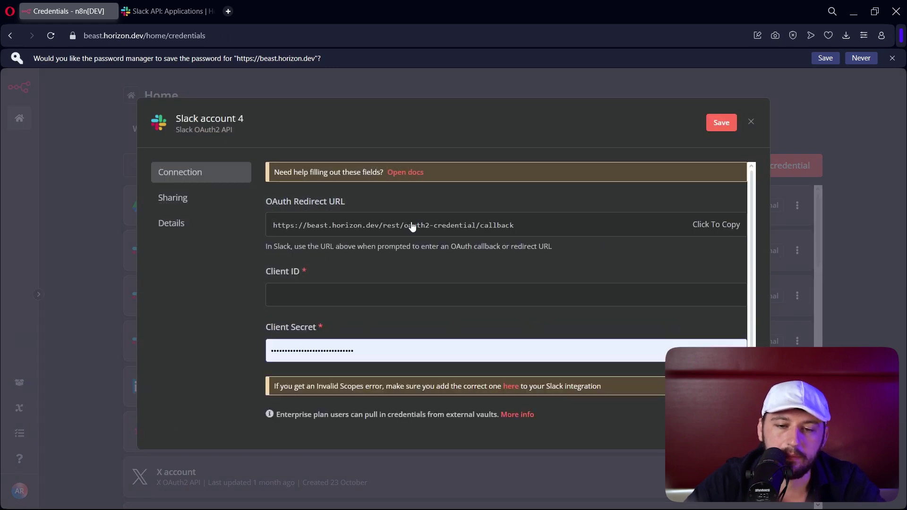
{"action": "left_click", "coordinate": [319, 238]}
{"action": "left_click", "coordinate": [168, 11]}
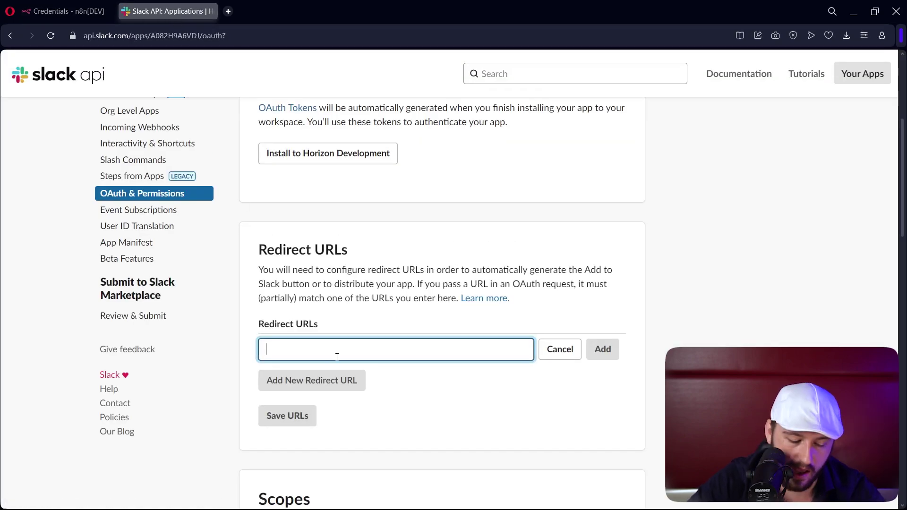
- Add the n8n callback URL as a redirect URL and save the URLs
{"action": "type", "text": "https://beast.horizon.dev/rest/oauth2-credential/callback"}
{"action": "left_click", "coordinate": [610, 357]}
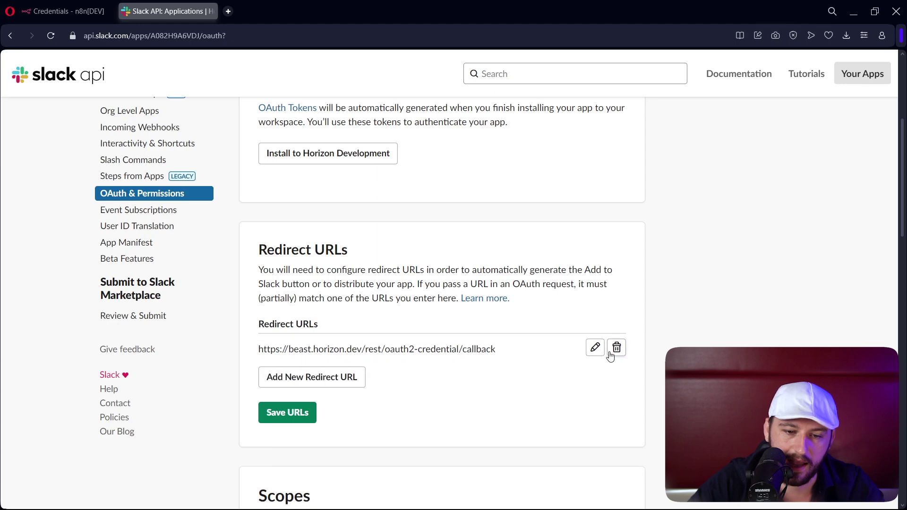
{"action": "left_click", "coordinate": [284, 411]}
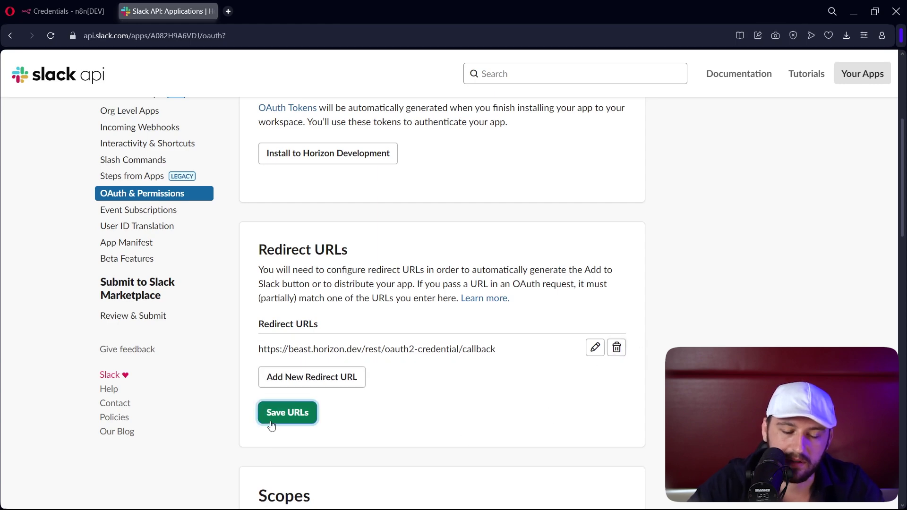
- Install the app to Horizon Development and copy its Bot User OAuth Token
{"action": "scroll", "coordinate": [458, 385], "scroll_direction": "up", "scroll_amount": 2}
{"action": "scroll", "coordinate": [458, 386], "scroll_direction": "up", "scroll_amount": 3}
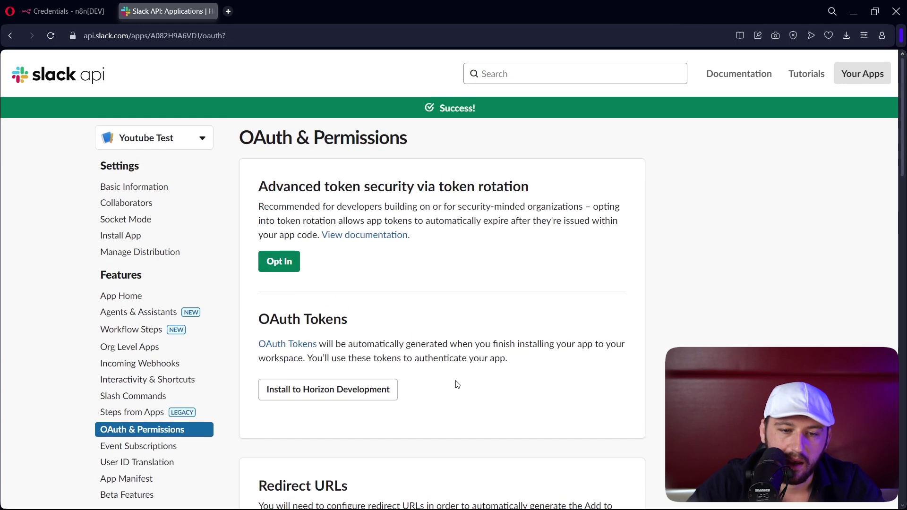
{"action": "left_click", "coordinate": [278, 398]}
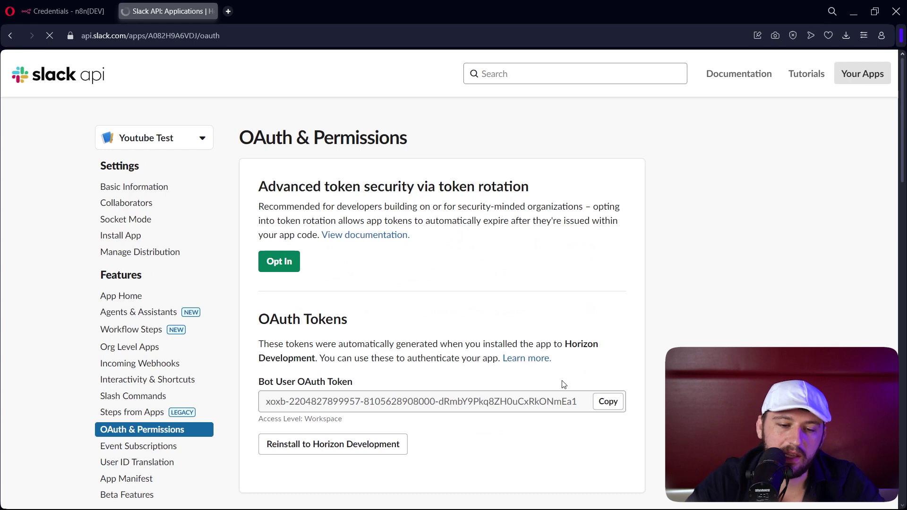
{"action": "scroll", "coordinate": [564, 385], "scroll_direction": "down", "scroll_amount": 3}
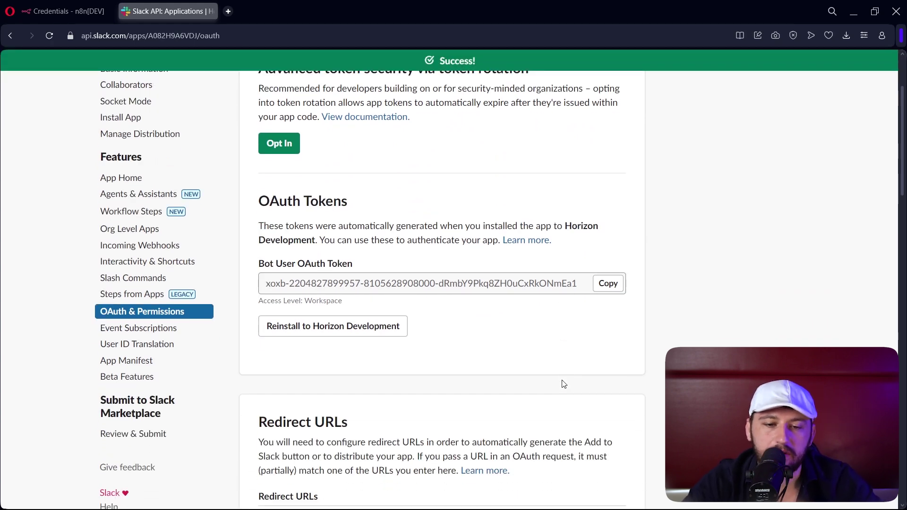
{"action": "left_click_drag", "start_coordinate": [265, 284], "coordinate": [583, 286]}
{"action": "left_click", "coordinate": [608, 284]}
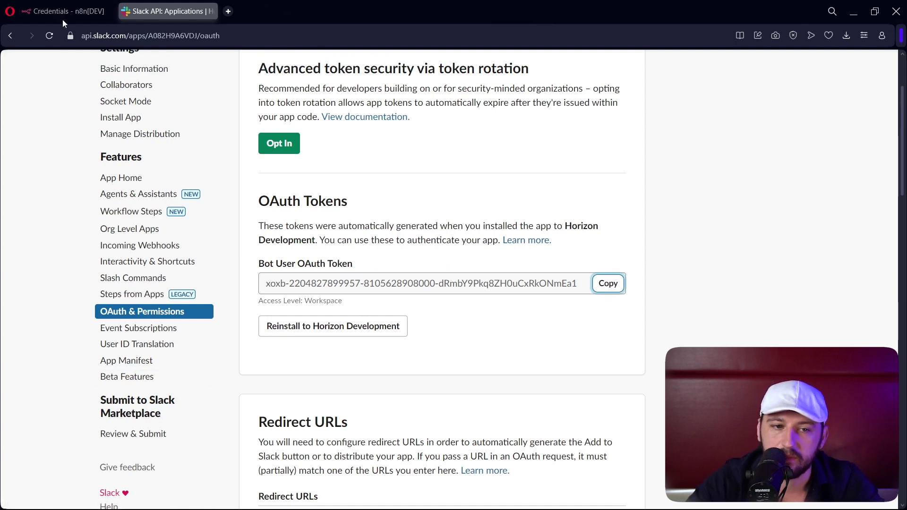
- Discard the unsaved Slack account 4 OAuth2 credential and open a fresh Add new credential dialog
{"action": "left_click", "coordinate": [74, 12]}
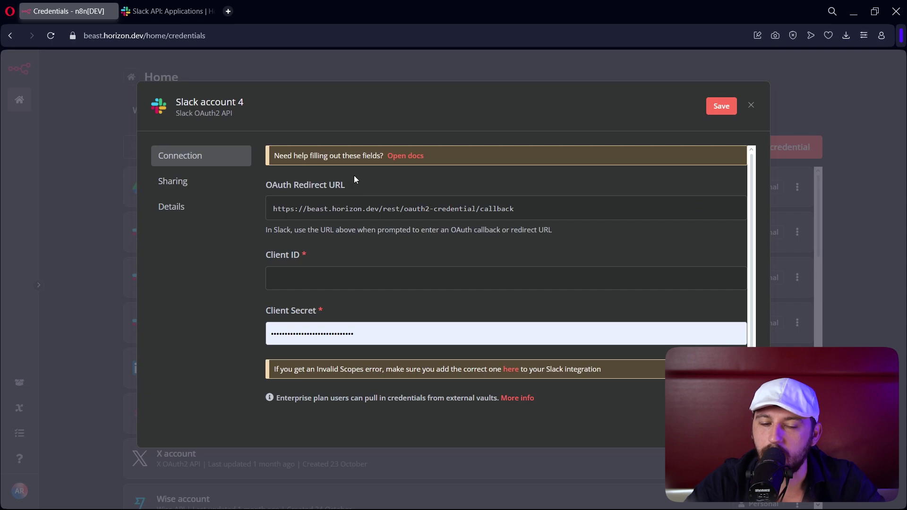
{"action": "left_click", "coordinate": [397, 63]}
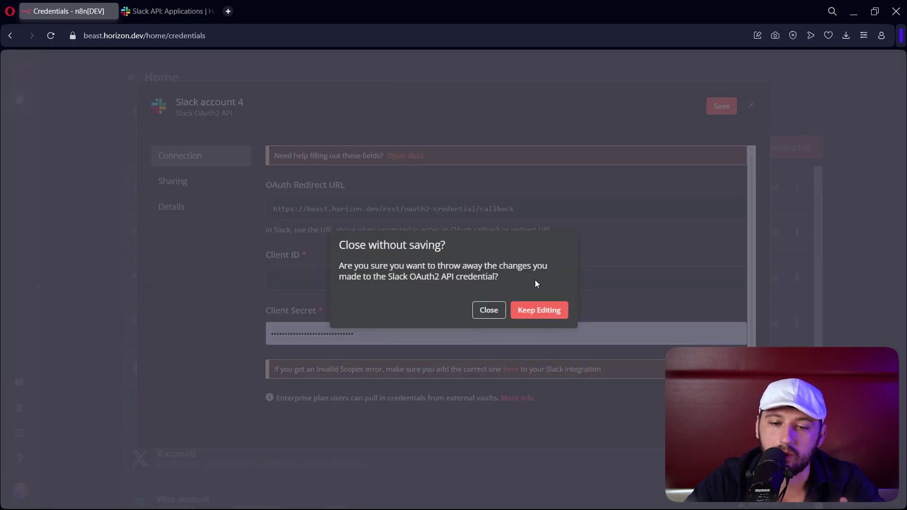
{"action": "left_click", "coordinate": [490, 311]}
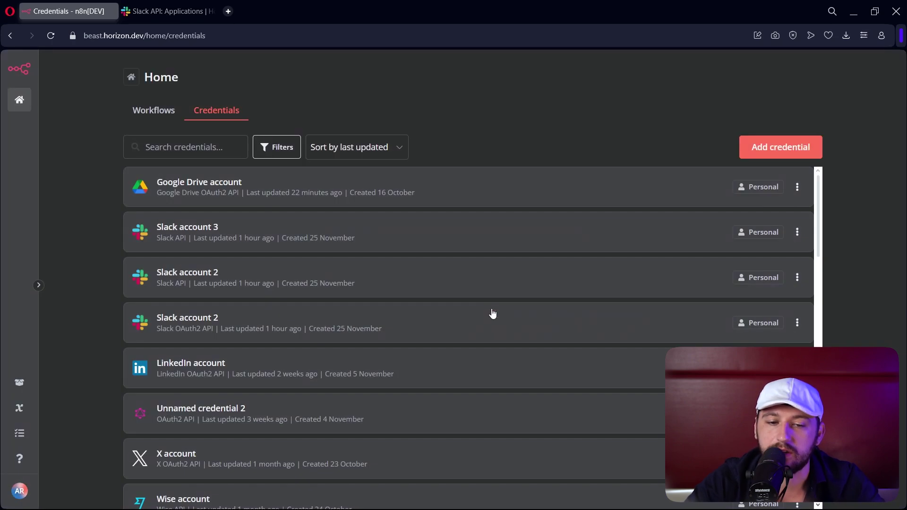
{"action": "left_click", "coordinate": [790, 154]}
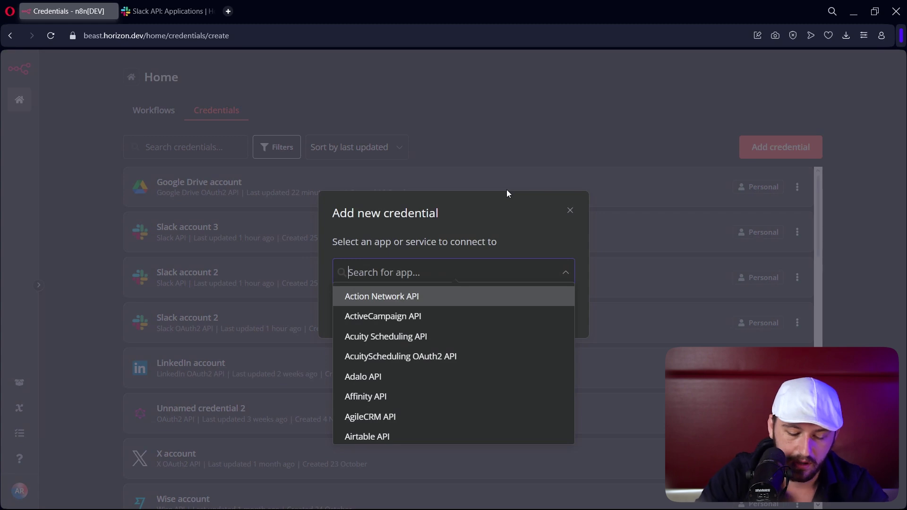
- Save Slack account 4 as a Slack API credential using the pasted bot token
{"action": "type", "text": "slack"}
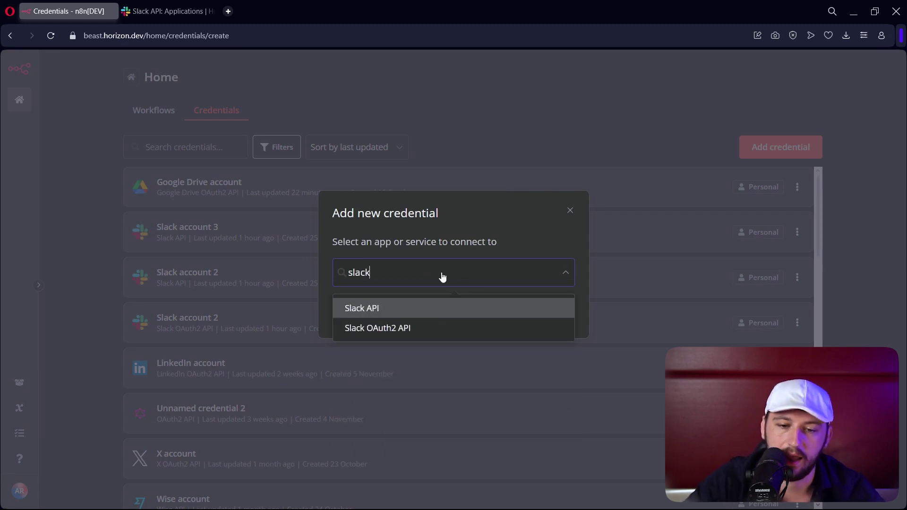
{"action": "left_click", "coordinate": [418, 309]}
{"action": "left_click", "coordinate": [530, 324]}
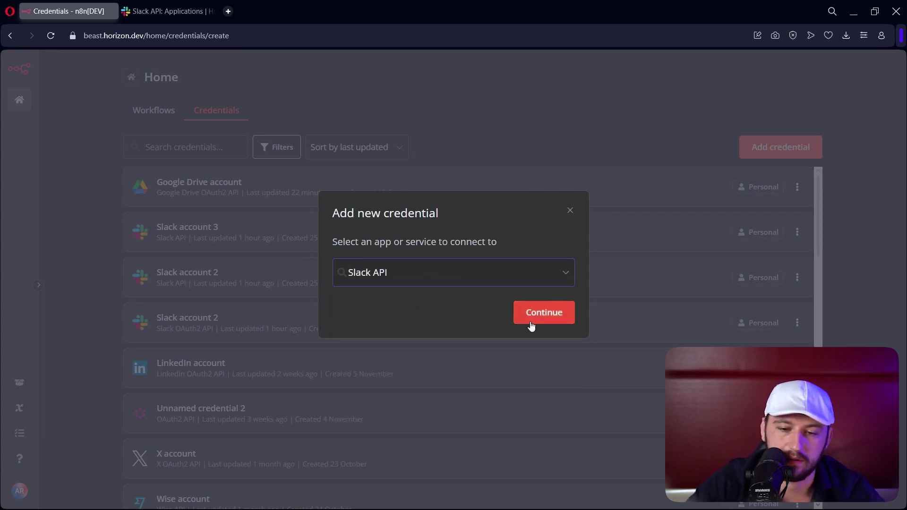
{"action": "left_click", "coordinate": [401, 210]}
{"action": "key", "text": "ctrl+v"}
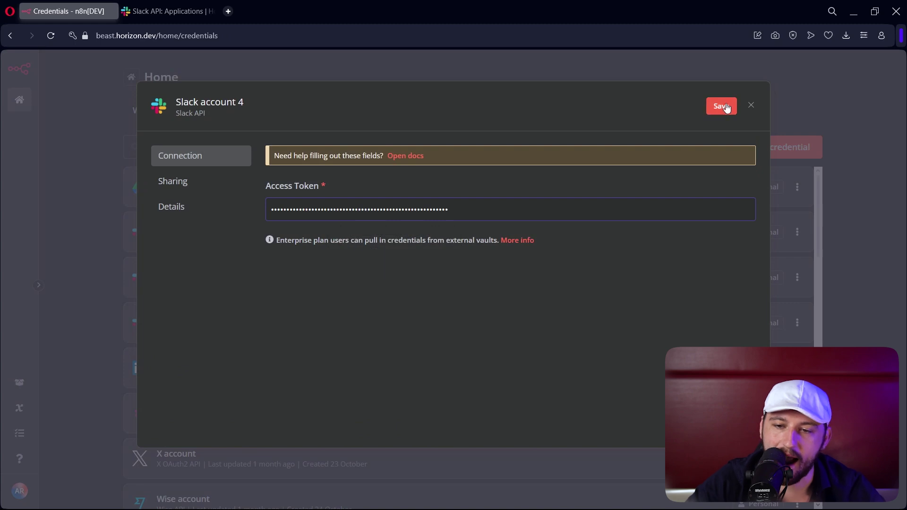
{"action": "left_click", "coordinate": [725, 106]}
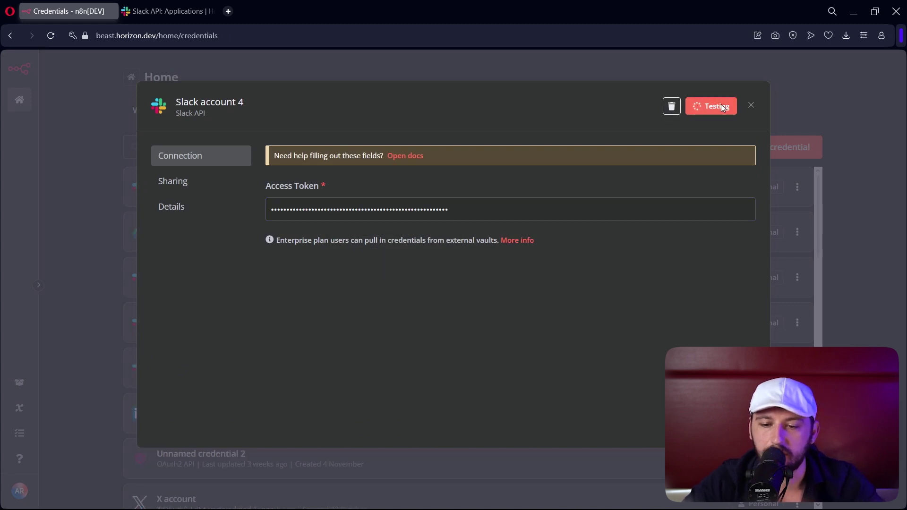
{"action": "left_click", "coordinate": [434, 72]}
- Start another new credential of type Slack OAuth2 API
{"action": "left_click", "coordinate": [813, 164]}
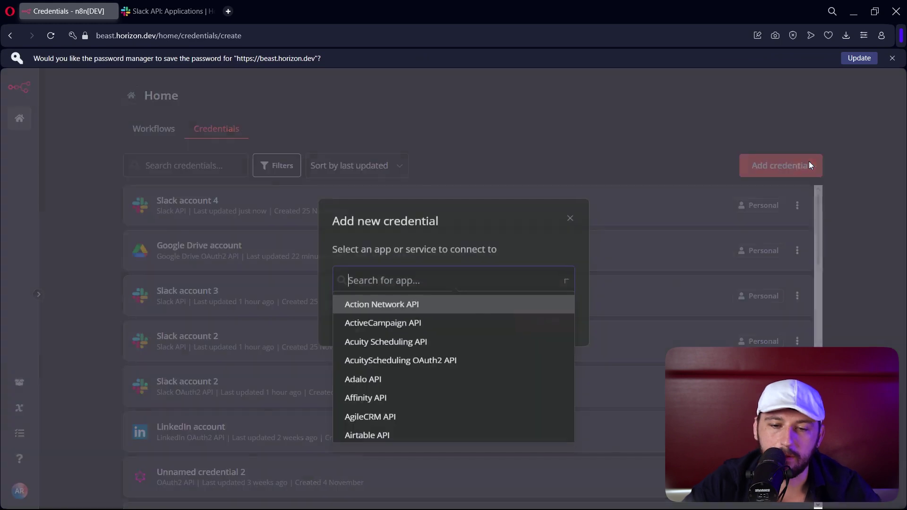
{"action": "type", "text": "slack"}
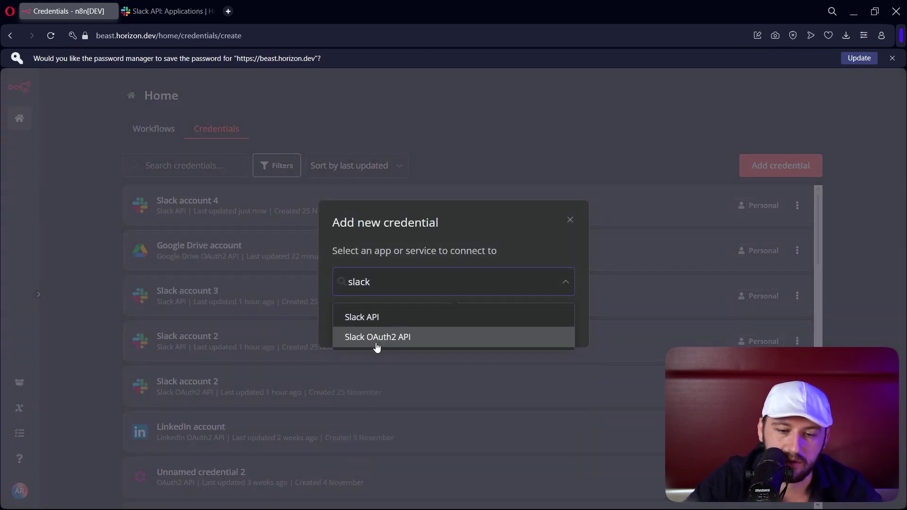
{"action": "left_click", "coordinate": [375, 337]}
{"action": "left_click", "coordinate": [569, 321]}
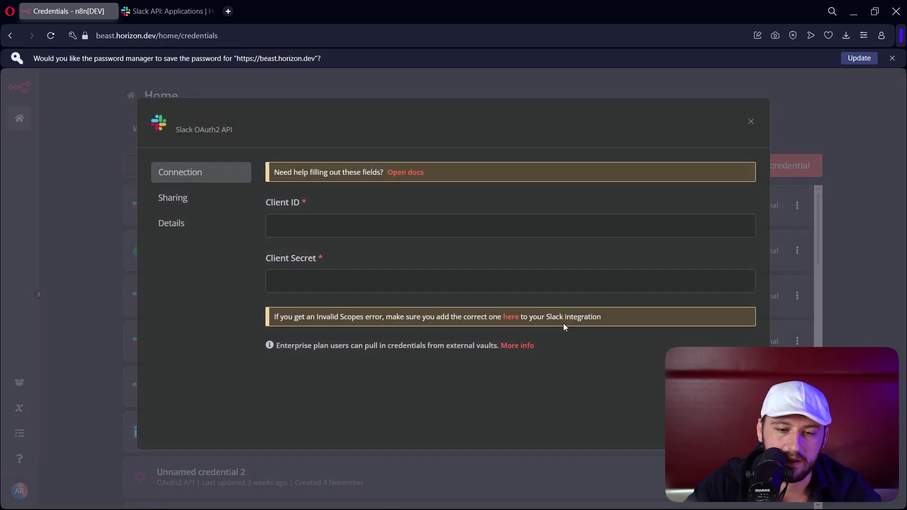
{"action": "scroll", "coordinate": [300, 290], "scroll_direction": "down", "scroll_amount": 1}
- Copy the Client ID from the app's Basic Information page into the n8n credential
{"action": "left_click", "coordinate": [160, 11]}
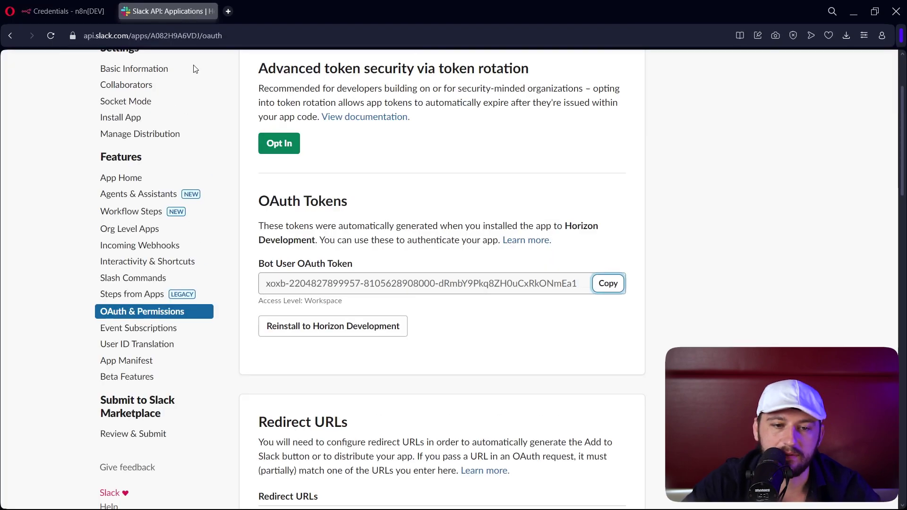
{"action": "scroll", "coordinate": [459, 274], "scroll_direction": "up", "scroll_amount": 3}
{"action": "left_click", "coordinate": [179, 189]}
{"action": "left_click", "coordinate": [436, 326]}
{"action": "double_click", "coordinate": [429, 326]}
{"action": "key", "text": "ctrl+c"}
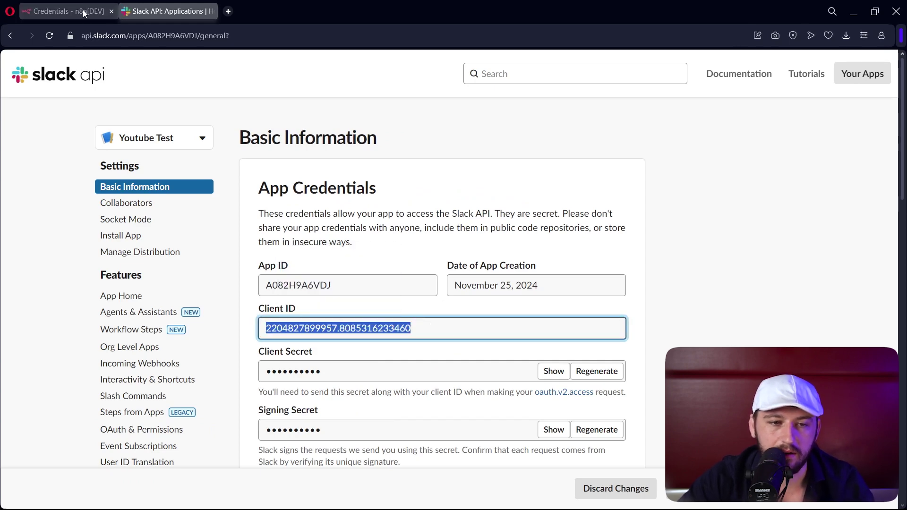
{"action": "left_click", "coordinate": [83, 10]}
{"action": "key", "text": "ctrl+v"}
- Reveal the Client Secret and paste it into the n8n credential's Client Secret field
{"action": "left_click", "coordinate": [142, 11]}
{"action": "scroll", "coordinate": [533, 383], "scroll_direction": "down", "scroll_amount": 1}
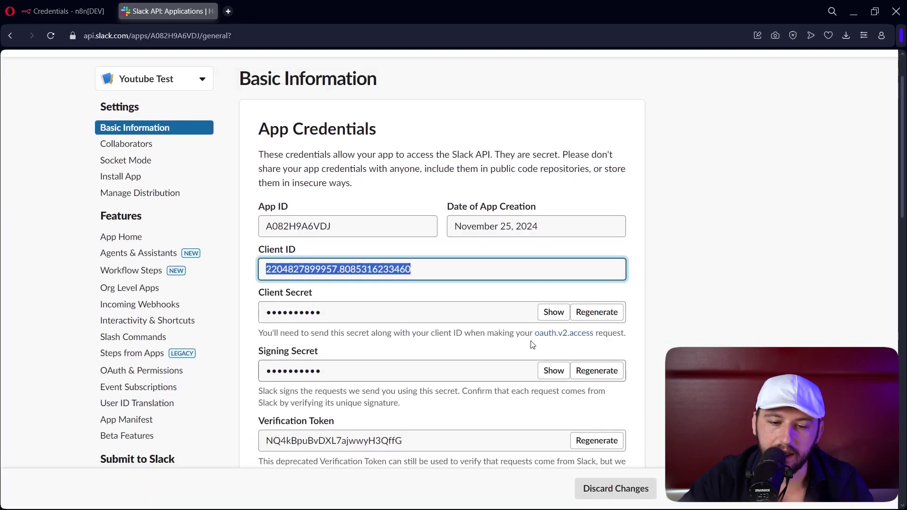
{"action": "left_click", "coordinate": [554, 312]}
{"action": "key", "text": "ctrl+c"}
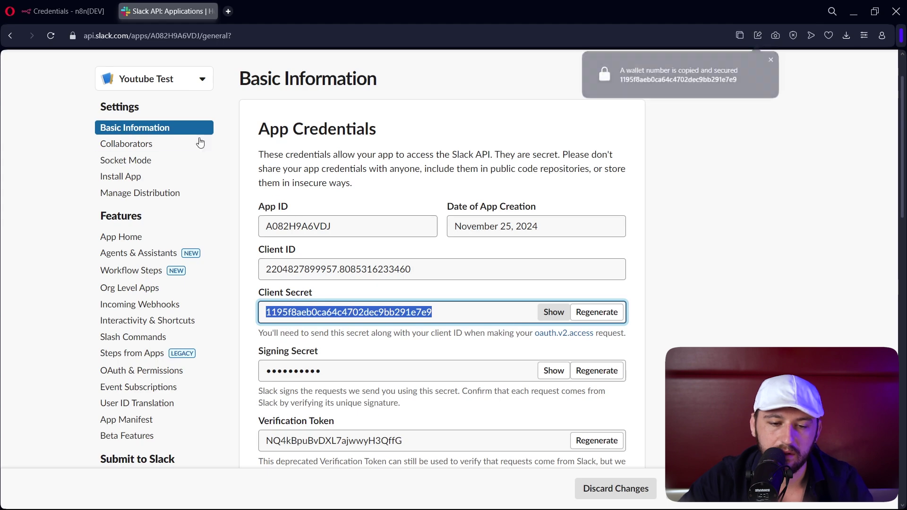
{"action": "left_click", "coordinate": [68, 10]}
{"action": "left_click", "coordinate": [358, 292]}
{"action": "key", "text": "ctrl+v"}
- Connect Slack account 5 by allowing Youtube Test in Horizon Development, then close the credential
{"action": "left_click", "coordinate": [337, 371]}
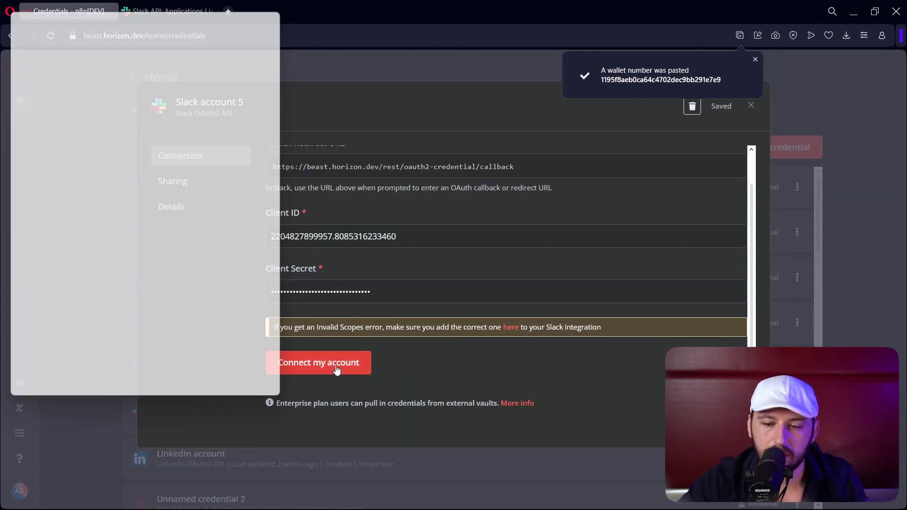
{"action": "scroll", "coordinate": [146, 230], "scroll_direction": "down", "scroll_amount": 5}
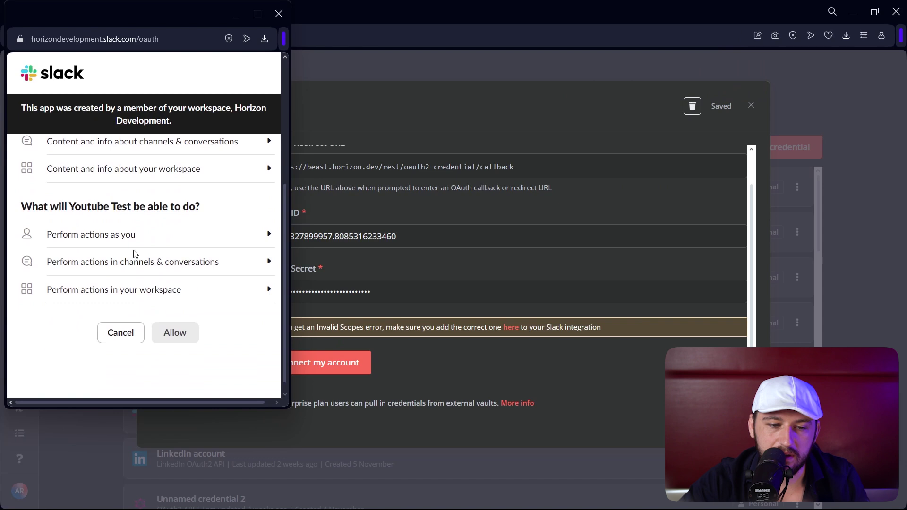
{"action": "left_click", "coordinate": [184, 322]}
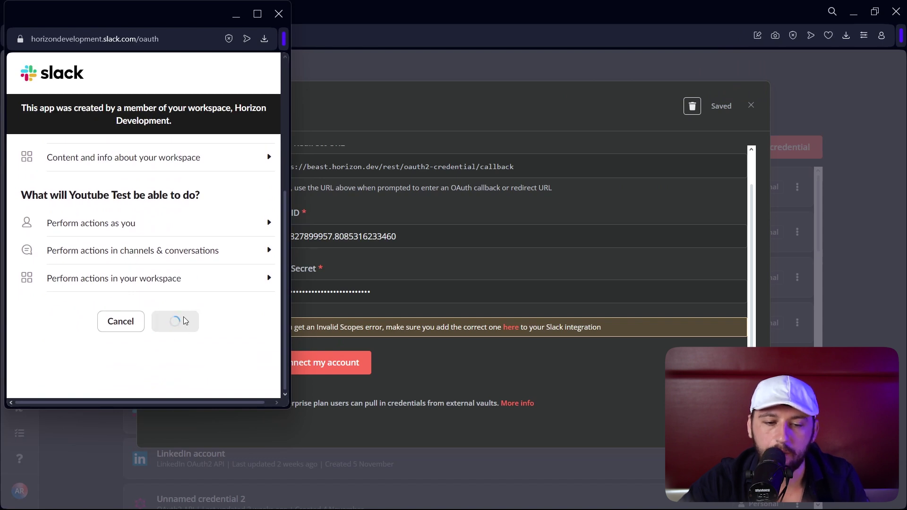
{"action": "left_click", "coordinate": [279, 14]}
{"action": "left_click", "coordinate": [781, 97]}
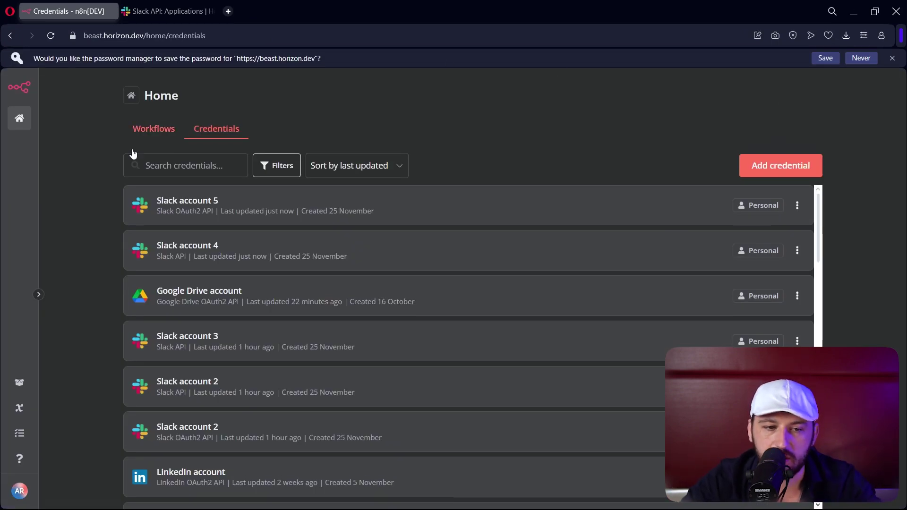
- Open the Simple Slack Flow workflow's Slack Trigger node, then return to the Slack app's settings
{"action": "left_click", "coordinate": [19, 120]}
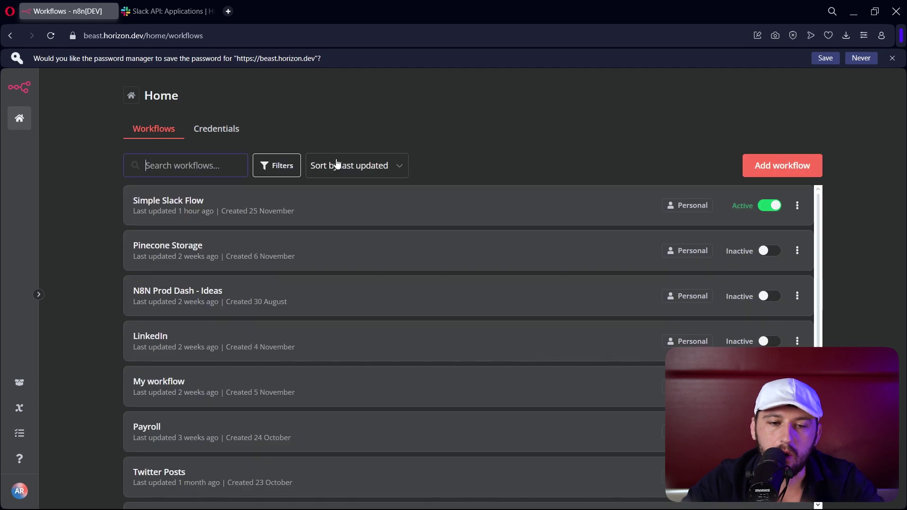
{"action": "left_click", "coordinate": [609, 222]}
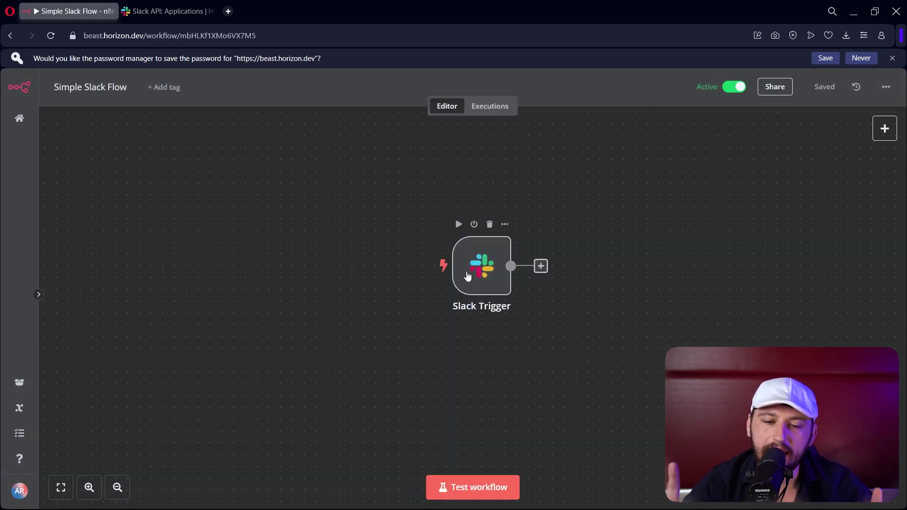
{"action": "double_click", "coordinate": [467, 275]}
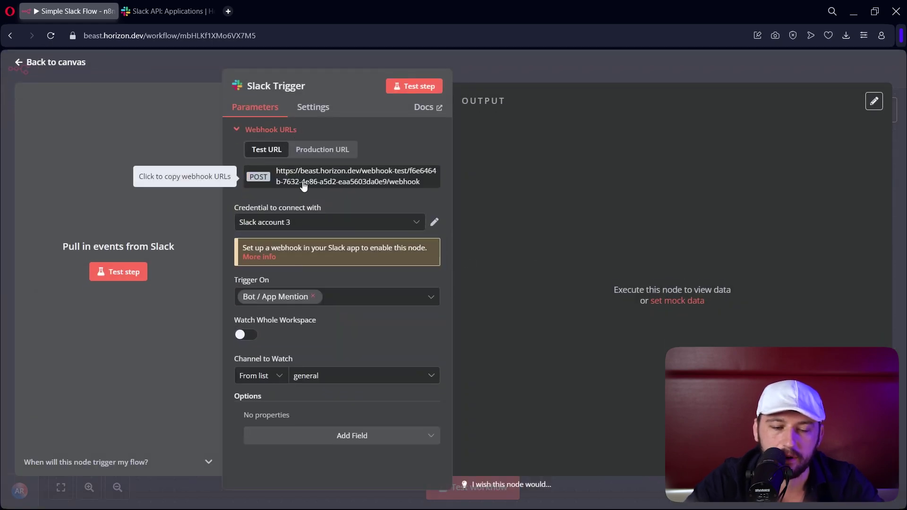
{"action": "left_click", "coordinate": [168, 11]}
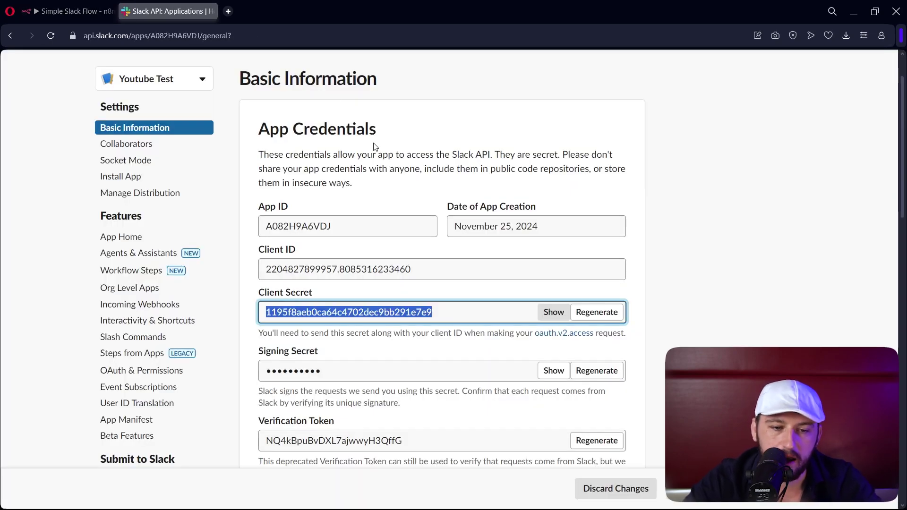
- Turn on Enable Events in the Slack app's Event Subscriptions
{"action": "left_click", "coordinate": [168, 394]}
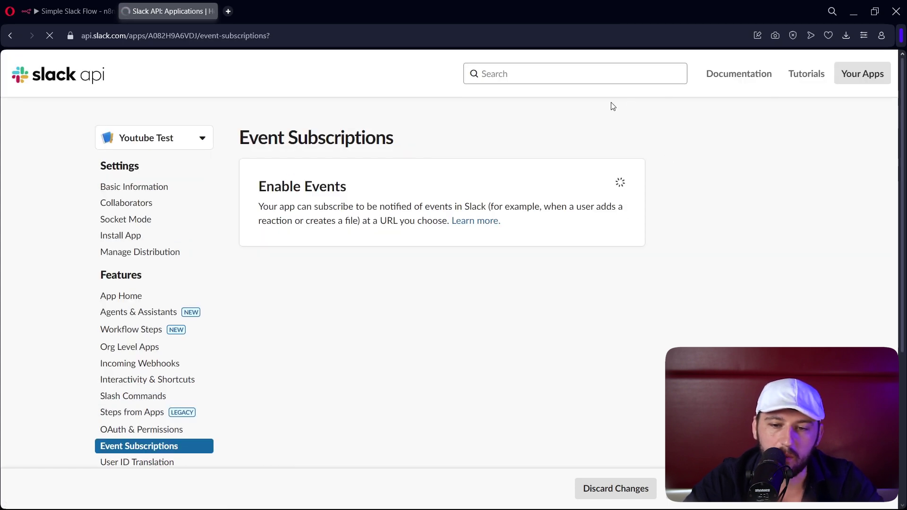
{"action": "left_click", "coordinate": [610, 185]}
{"action": "left_click", "coordinate": [277, 272]}
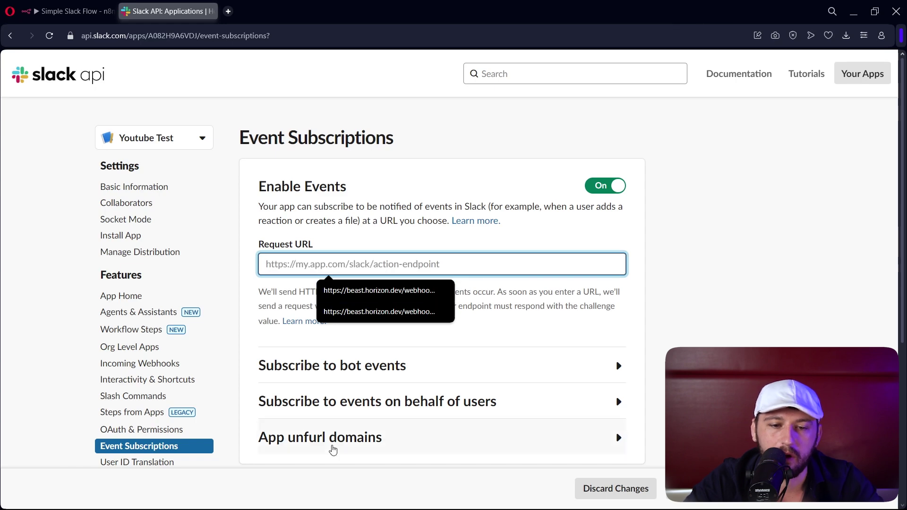
- Copy the Slack Trigger's test webhook URL in n8n
{"action": "left_click", "coordinate": [80, 10]}
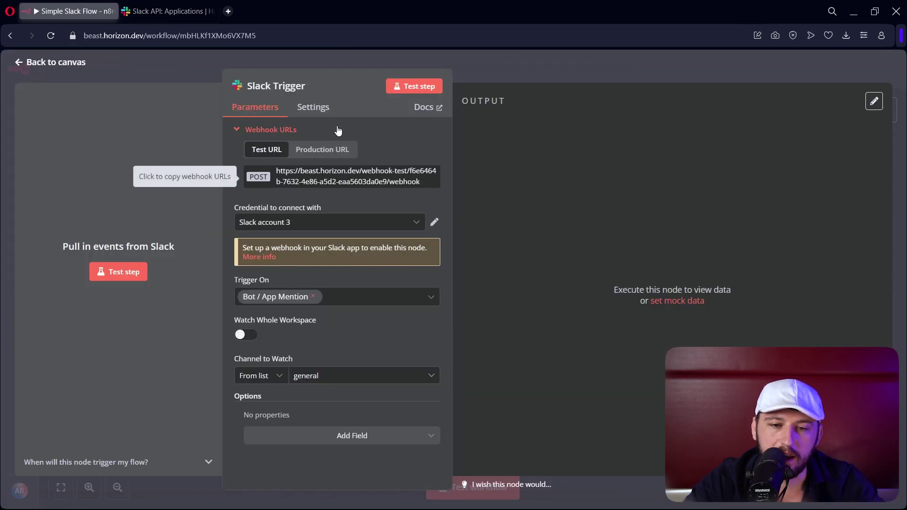
{"action": "left_click", "coordinate": [526, 61]}
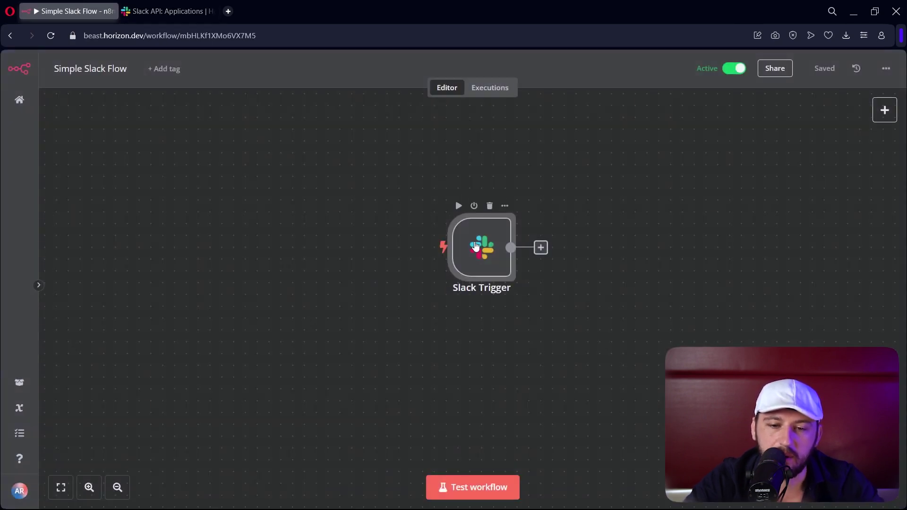
{"action": "double_click", "coordinate": [475, 246]}
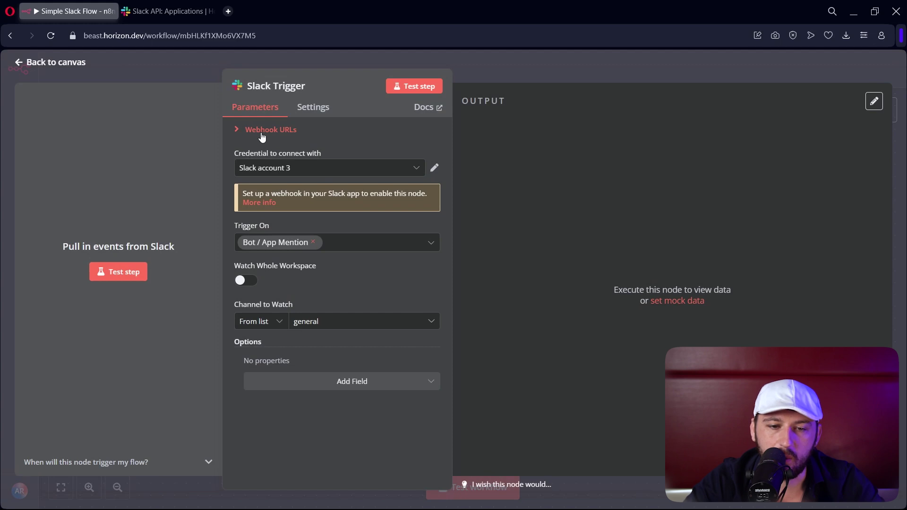
{"action": "left_click", "coordinate": [293, 134]}
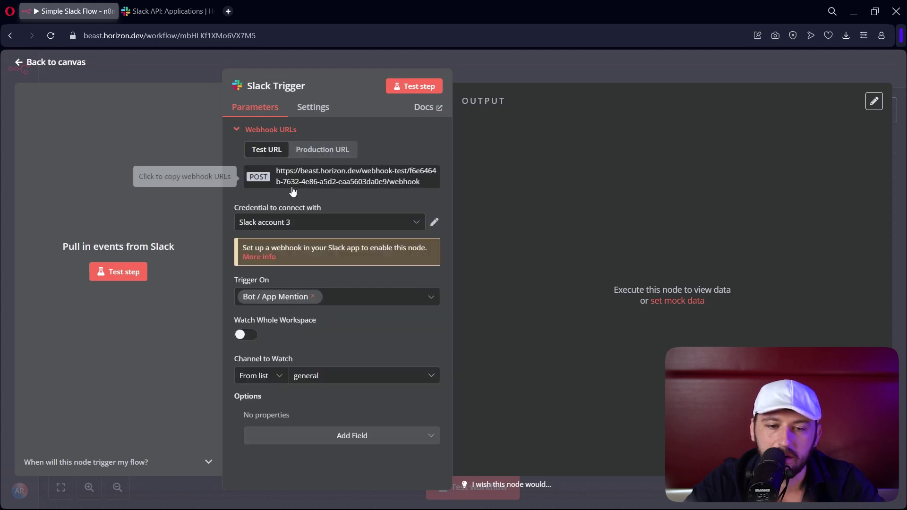
{"action": "left_click", "coordinate": [348, 188]}
- Paste the n8n test webhook URL into Slack's Request URL field
{"action": "left_click", "coordinate": [186, 14]}
{"action": "left_click", "coordinate": [315, 246]}
{"action": "key", "text": "ctrl+v"}
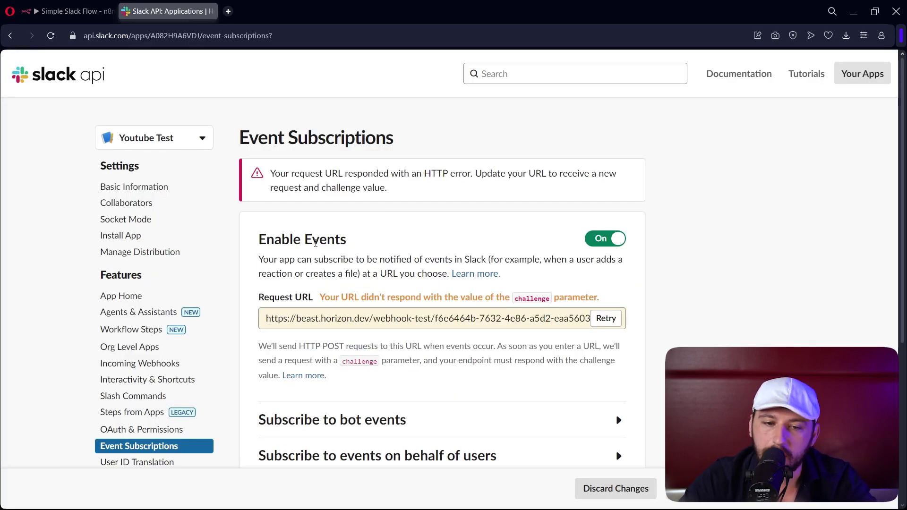
{"action": "scroll", "coordinate": [589, 204], "scroll_direction": "down", "scroll_amount": 3}
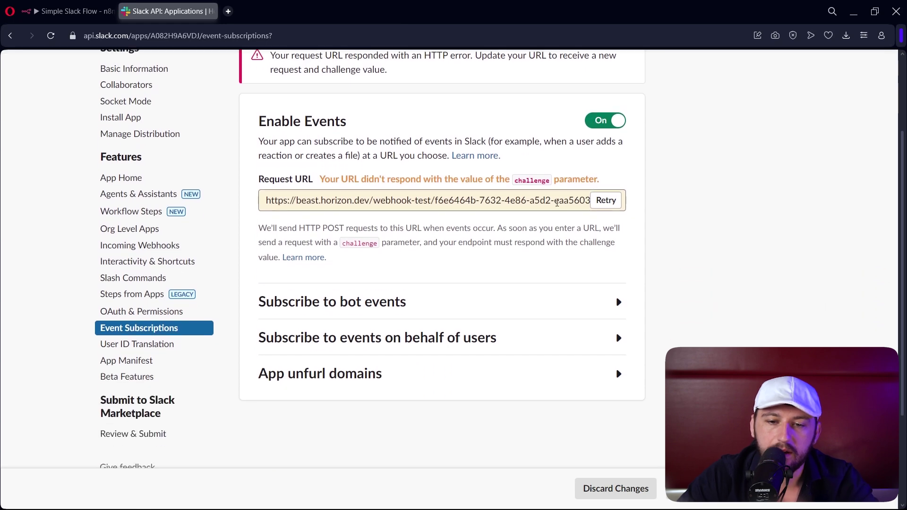
{"action": "left_click", "coordinate": [71, 11]}
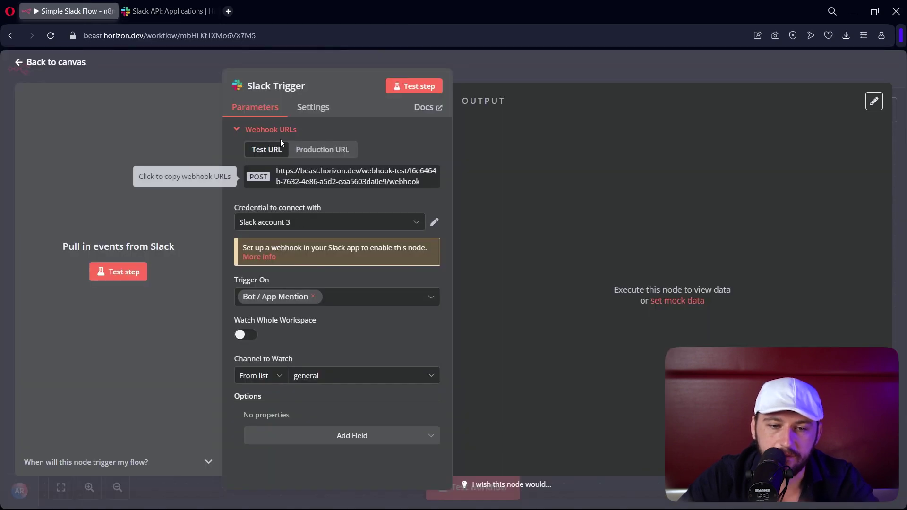
- With n8n listening, retry Slack's Request URL check until Verified, then stop listening
{"action": "left_click", "coordinate": [126, 272]}
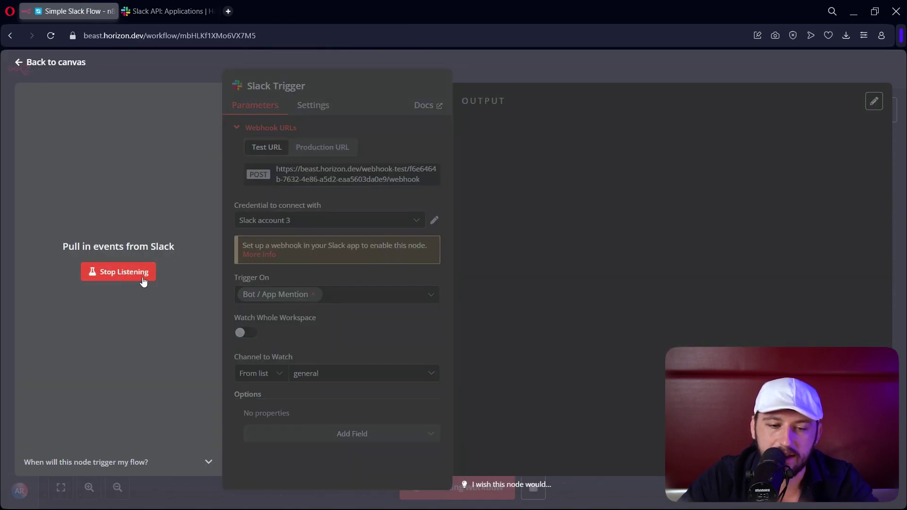
{"action": "left_click", "coordinate": [160, 11]}
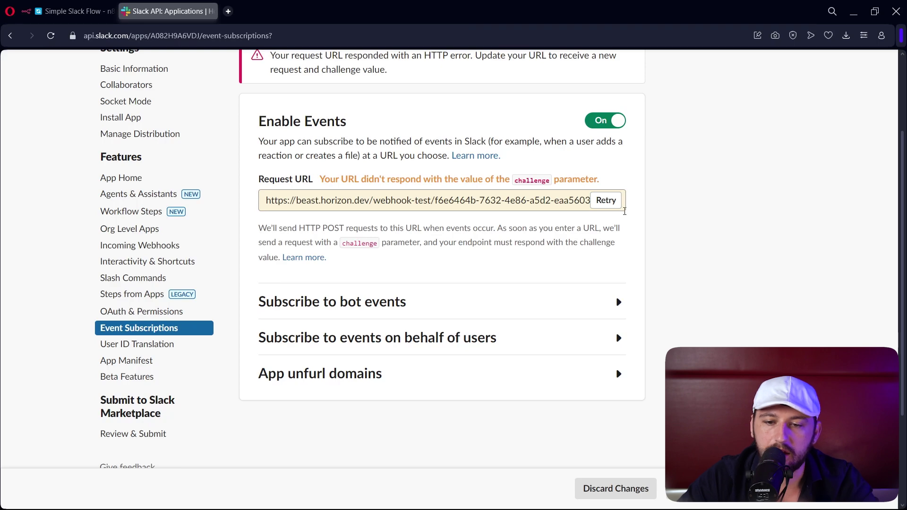
{"action": "left_click", "coordinate": [607, 201]}
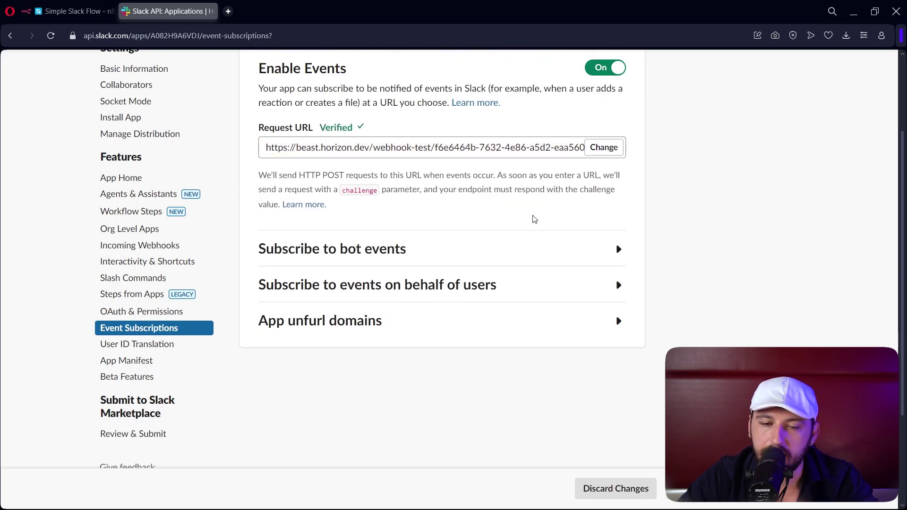
{"action": "left_click", "coordinate": [71, 12]}
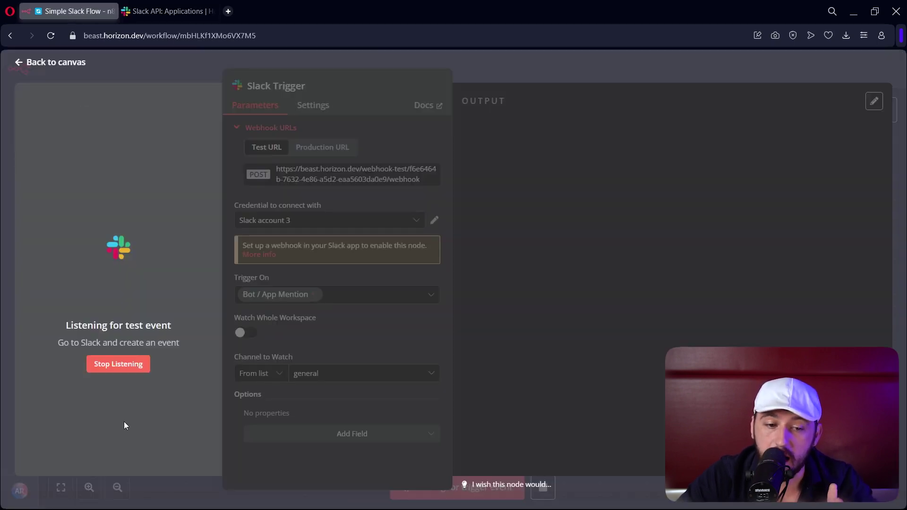
{"action": "left_click", "coordinate": [119, 365]}
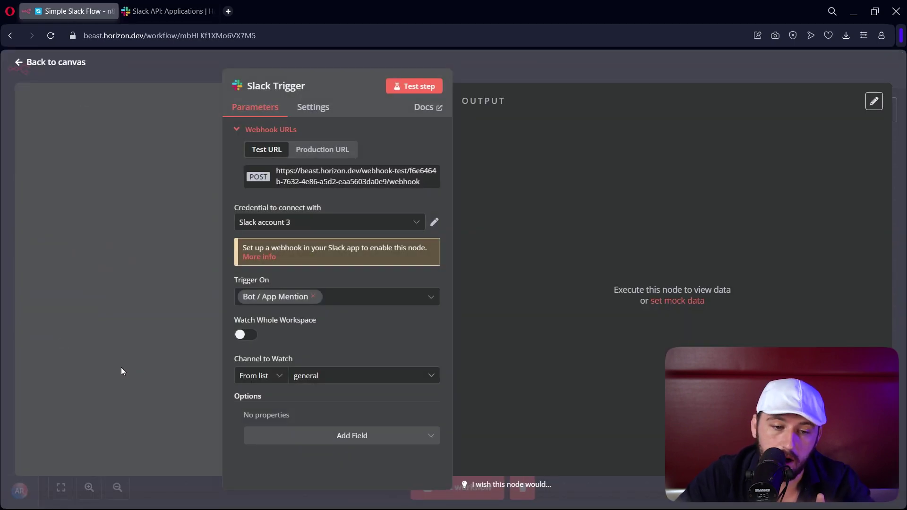
- Copy the Slack Trigger's production webhook URL and start changing Slack's Request URL
{"action": "left_click", "coordinate": [323, 149]}
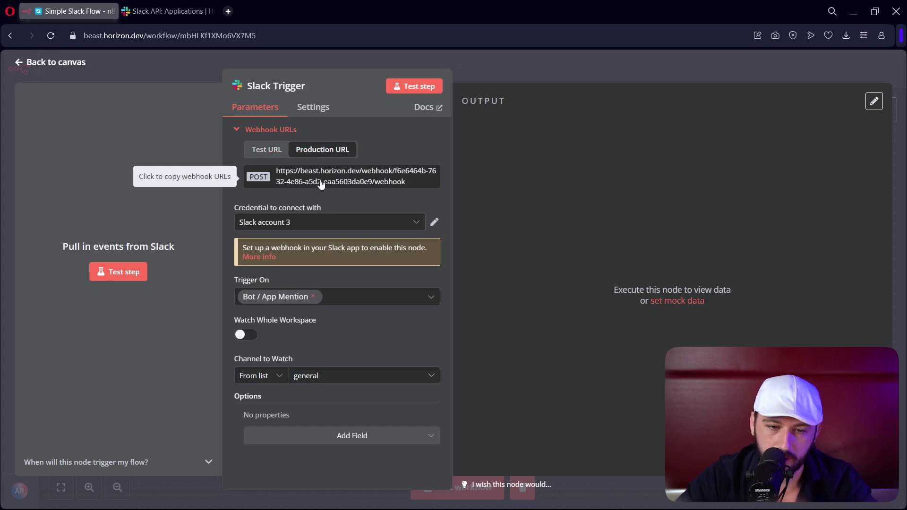
{"action": "left_click", "coordinate": [167, 11]}
{"action": "left_click", "coordinate": [479, 147]}
{"action": "triple_click", "coordinate": [479, 147]}
{"action": "left_click", "coordinate": [604, 152]}
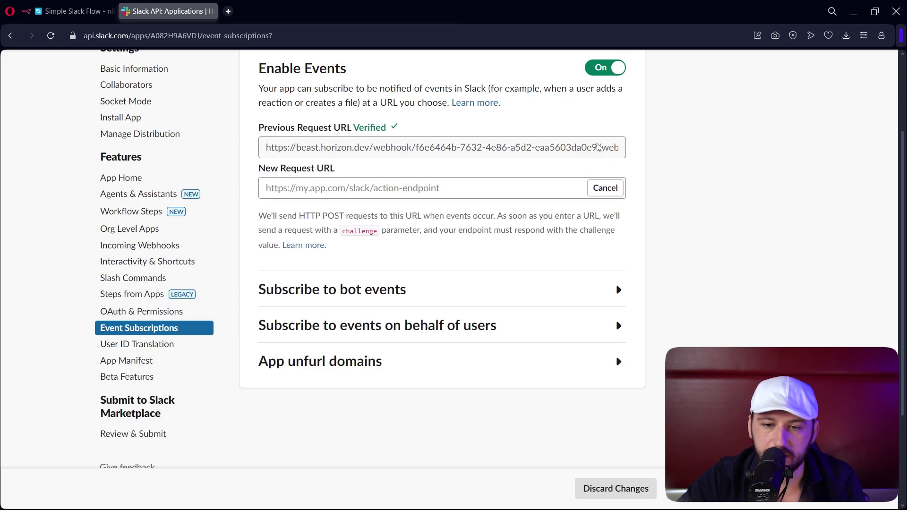
{"action": "key", "text": "ctrl+Tab"}
{"action": "left_click", "coordinate": [511, 73]}
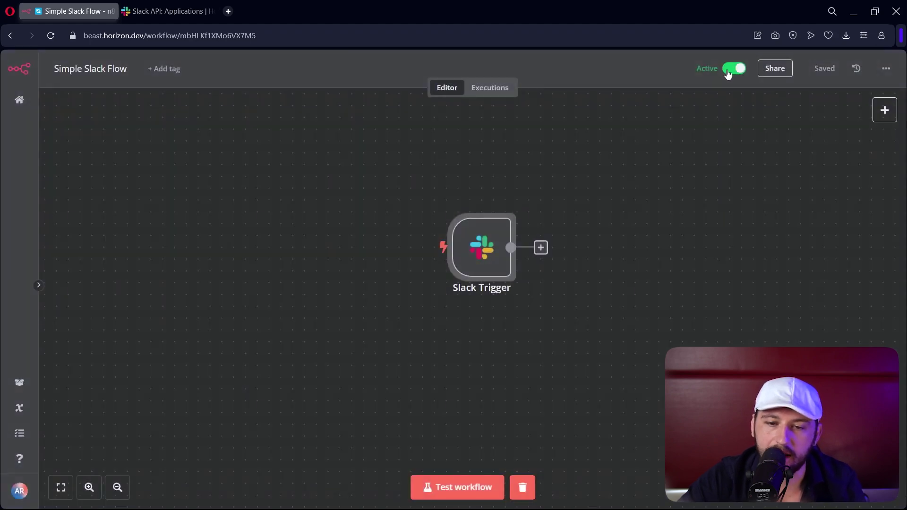
- Submit the production webhook URL as the new Request URL for verification
{"action": "left_click", "coordinate": [156, 12]}
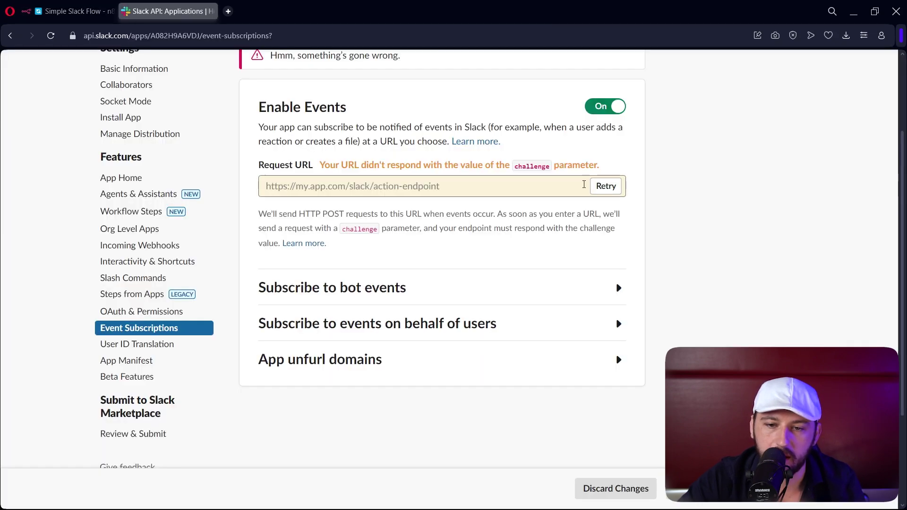
{"action": "left_click", "coordinate": [606, 186]}
{"action": "left_click", "coordinate": [549, 185]}
{"action": "left_click", "coordinate": [658, 178]}
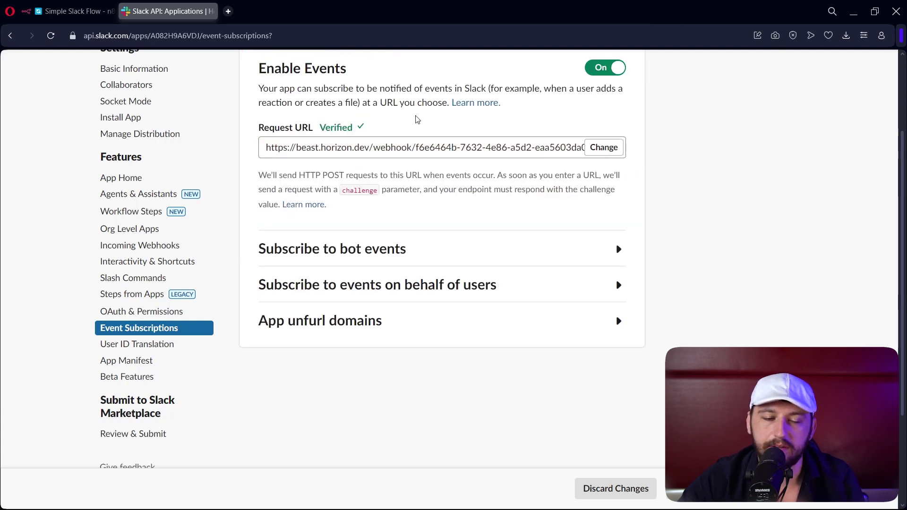
{"action": "left_click", "coordinate": [71, 11]}
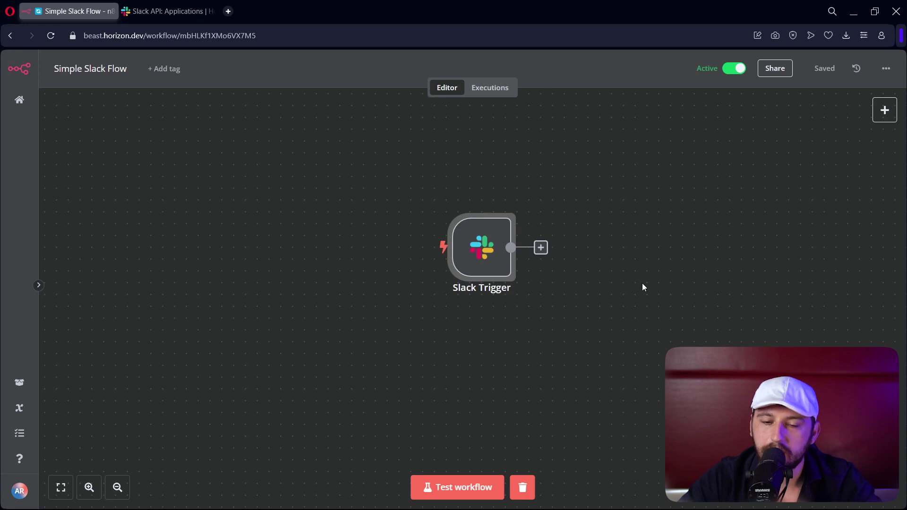
{"action": "left_click", "coordinate": [124, 9]}
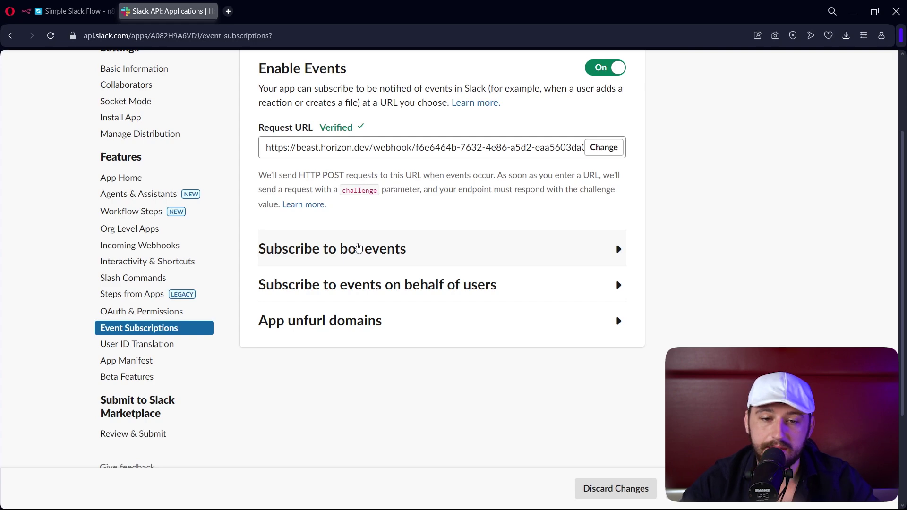
- Add the app_mention bot event to the app's subscriptions
{"action": "left_click", "coordinate": [358, 247]}
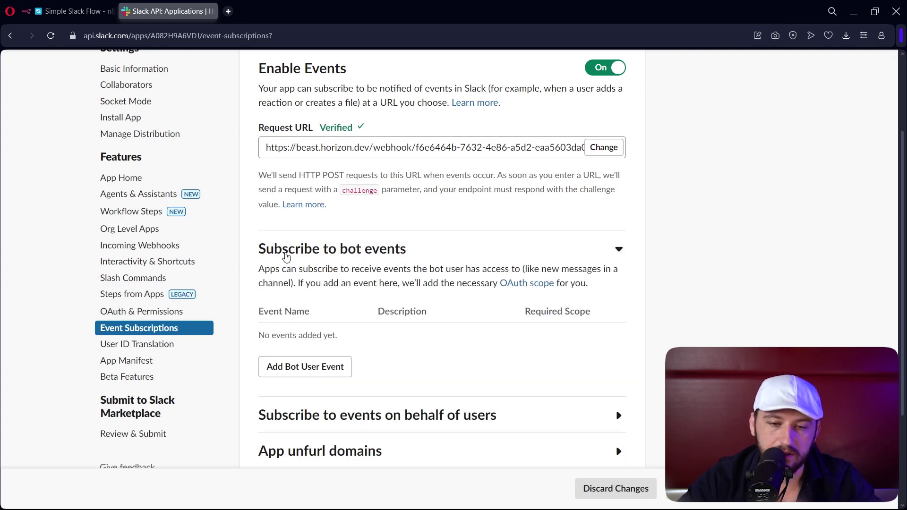
{"action": "left_click", "coordinate": [290, 370]}
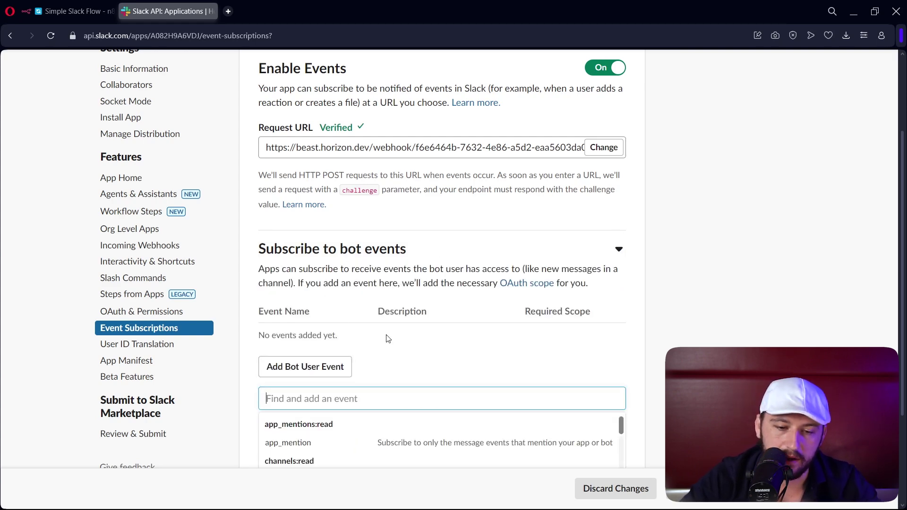
{"action": "scroll", "coordinate": [365, 350], "scroll_direction": "down", "scroll_amount": 3}
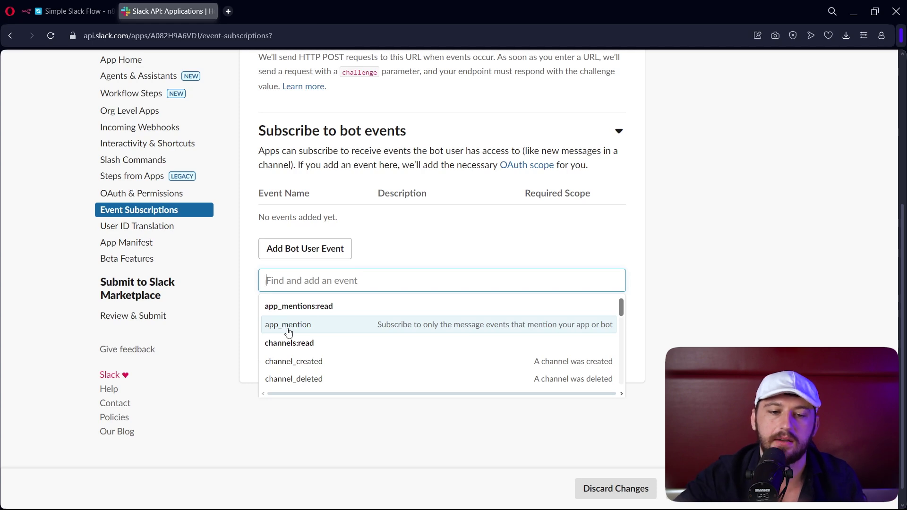
{"action": "left_click", "coordinate": [311, 325]}
{"action": "scroll", "coordinate": [359, 352], "scroll_direction": "down", "scroll_amount": 3}
{"action": "scroll", "coordinate": [371, 350], "scroll_direction": "up", "scroll_amount": 2}
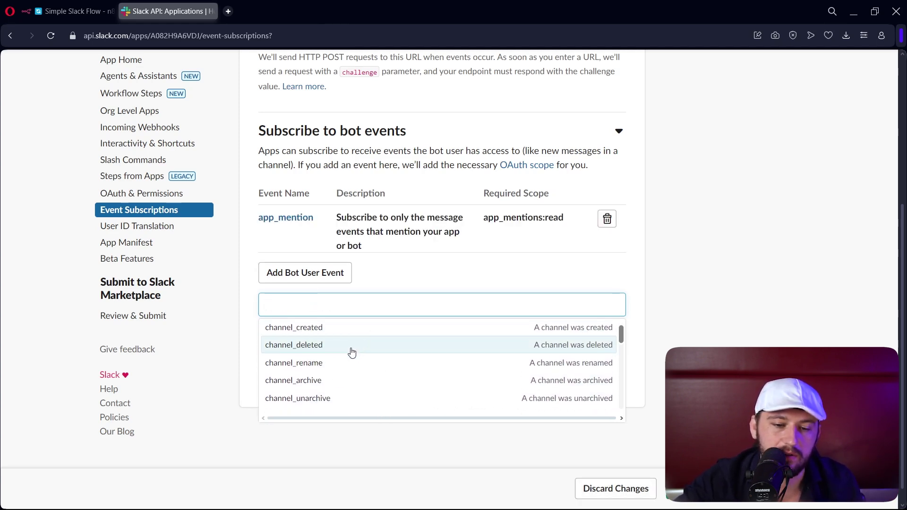
{"action": "scroll", "coordinate": [352, 352], "scroll_direction": "down", "scroll_amount": 6}
{"action": "scroll", "coordinate": [352, 354], "scroll_direction": "down", "scroll_amount": 8}
{"action": "scroll", "coordinate": [352, 353], "scroll_direction": "down", "scroll_amount": 3}
{"action": "left_click", "coordinate": [730, 224]}
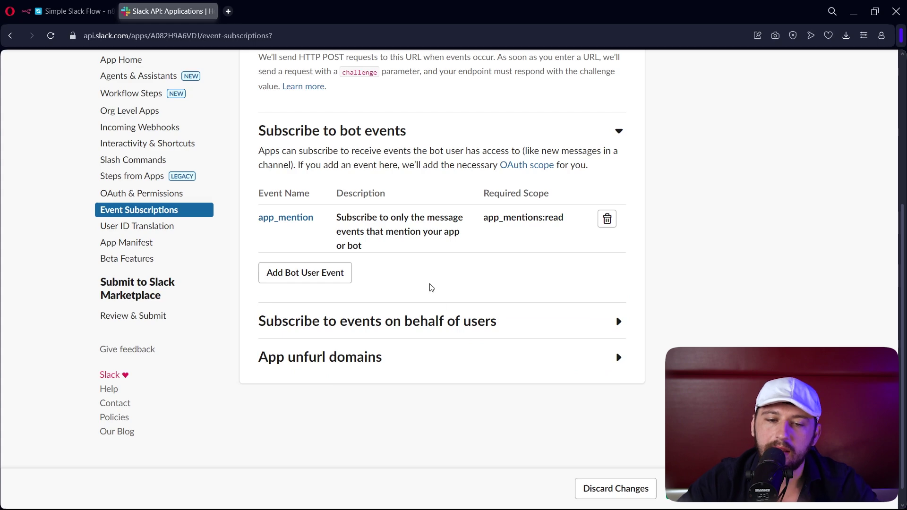
- Close the bot event list and review the subscribed events
{"action": "left_click", "coordinate": [349, 271]}
{"action": "scroll", "coordinate": [342, 382], "scroll_direction": "up", "scroll_amount": 10}
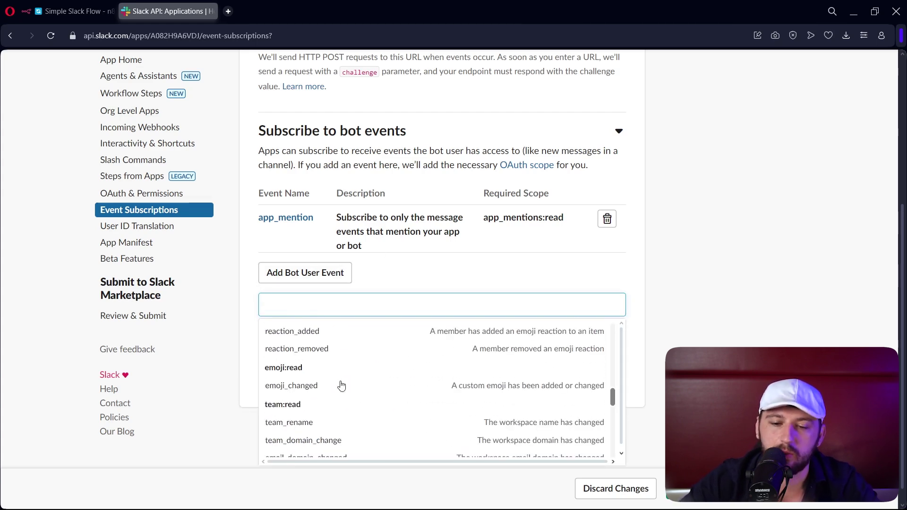
{"action": "scroll", "coordinate": [342, 384], "scroll_direction": "down", "scroll_amount": 10}
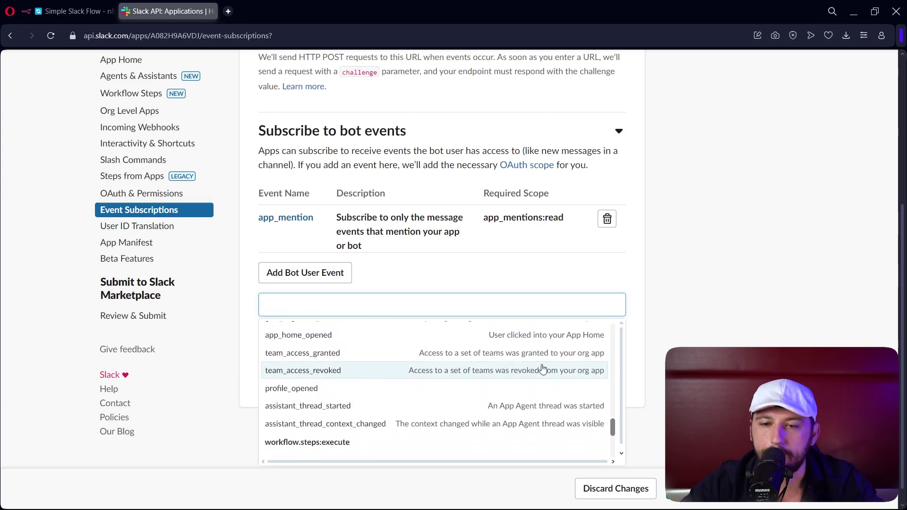
{"action": "left_click", "coordinate": [755, 145]}
{"action": "scroll", "coordinate": [694, 155], "scroll_direction": "up", "scroll_amount": 5}
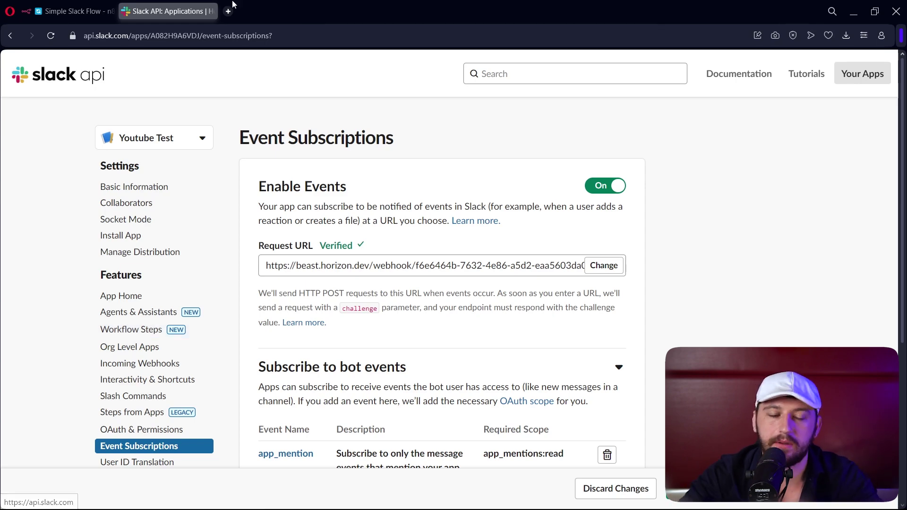
{"action": "scroll", "coordinate": [478, 174], "scroll_direction": "down", "scroll_amount": 5}
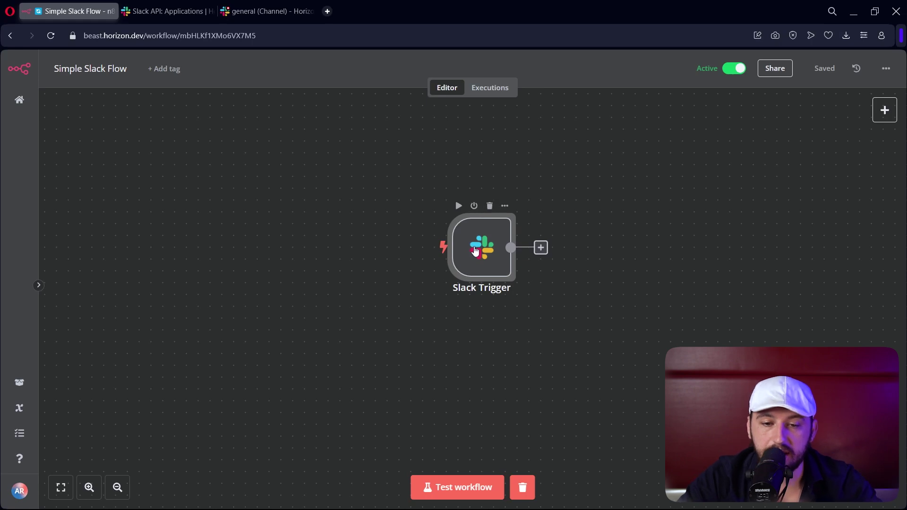
- Switch the Slack Trigger credential to Slack account 4, keep channel general, and show its webhook URLs
{"action": "double_click", "coordinate": [476, 251]}
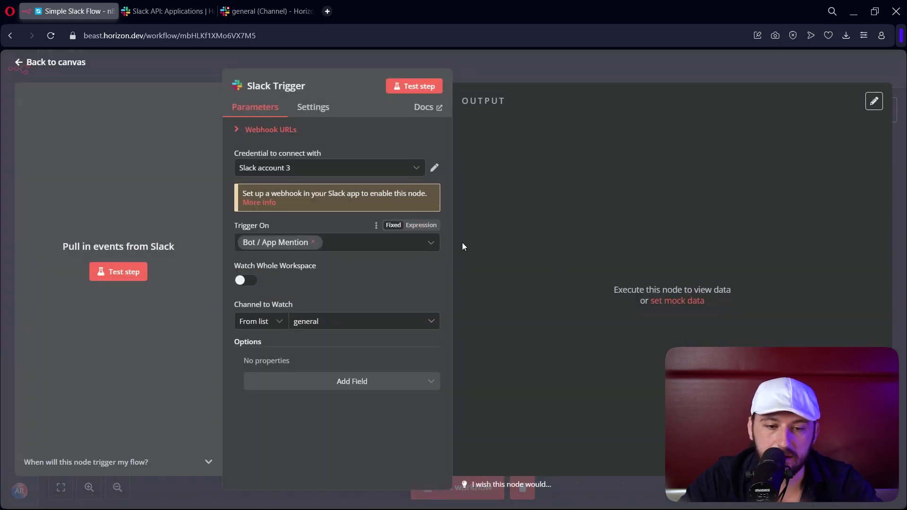
{"action": "left_click", "coordinate": [316, 171]}
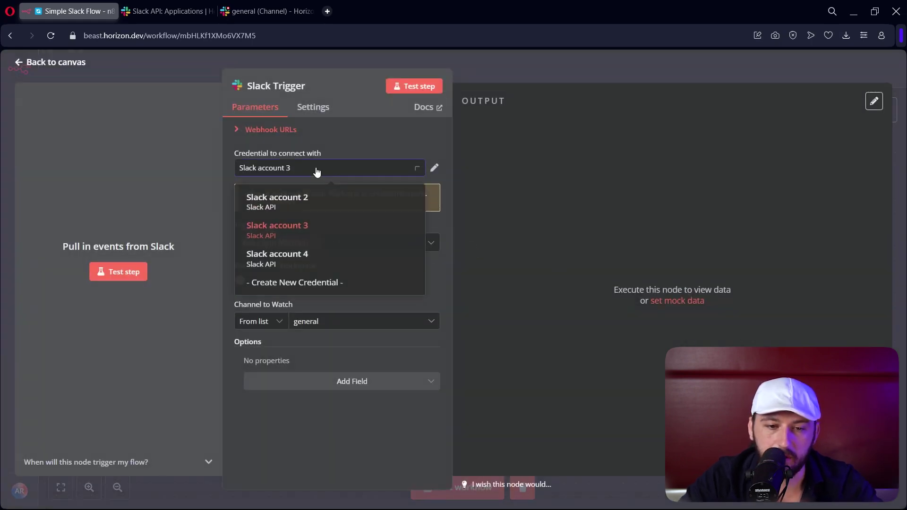
{"action": "left_click", "coordinate": [309, 236]}
{"action": "left_click", "coordinate": [315, 325]}
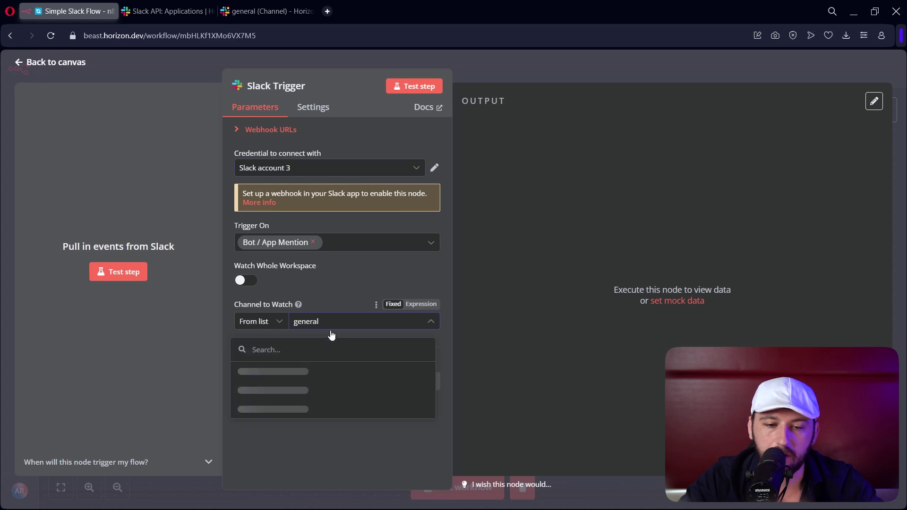
{"action": "left_click", "coordinate": [286, 372]}
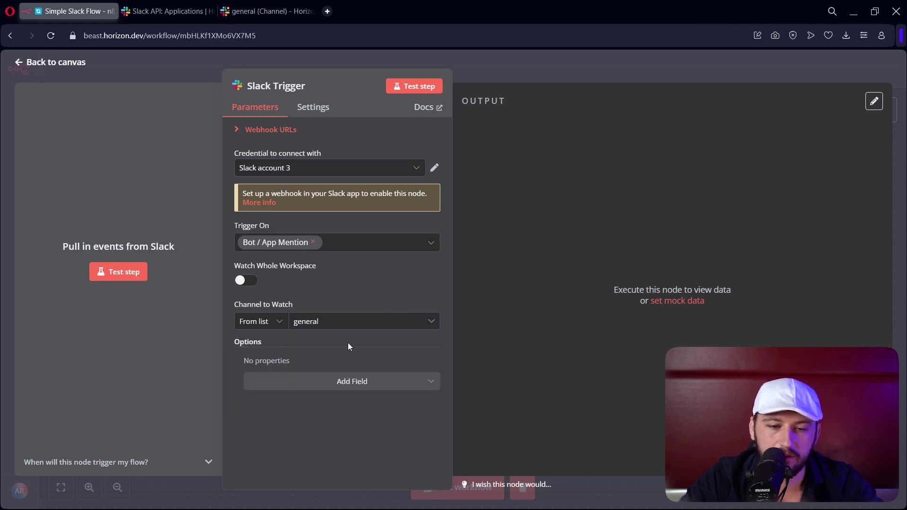
{"action": "left_click", "coordinate": [330, 175]}
{"action": "left_click", "coordinate": [284, 263]}
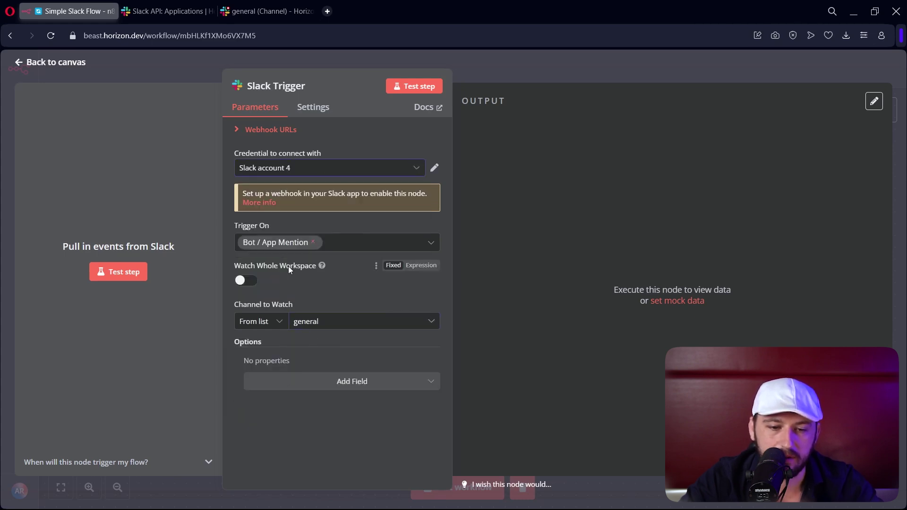
{"action": "left_click", "coordinate": [339, 326]}
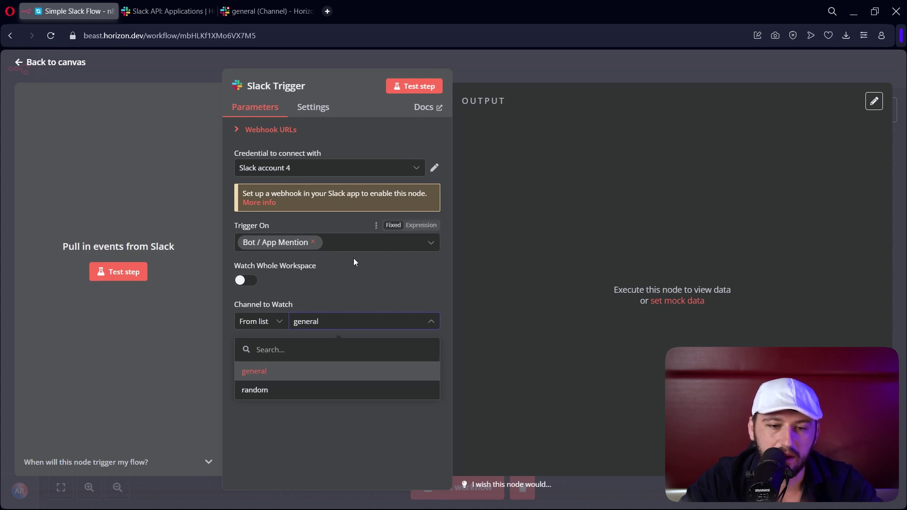
{"action": "left_click", "coordinate": [284, 377]}
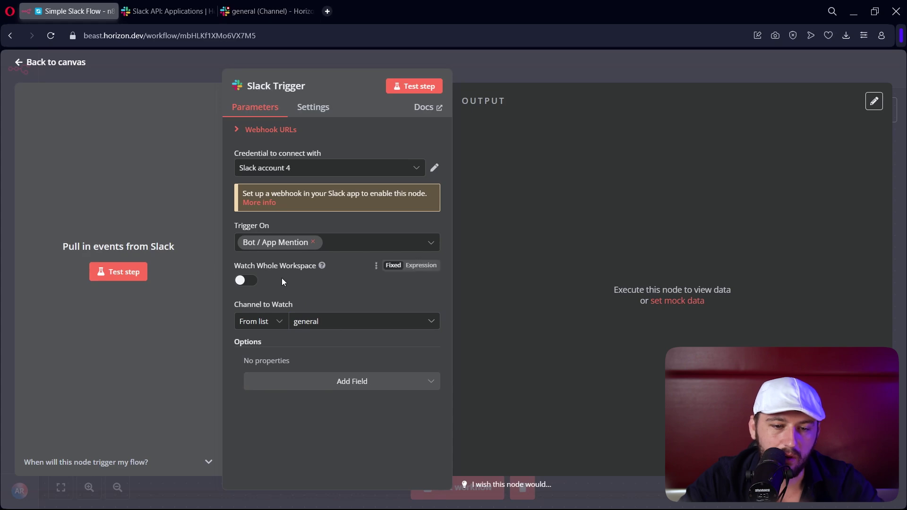
{"action": "left_click", "coordinate": [248, 131]}
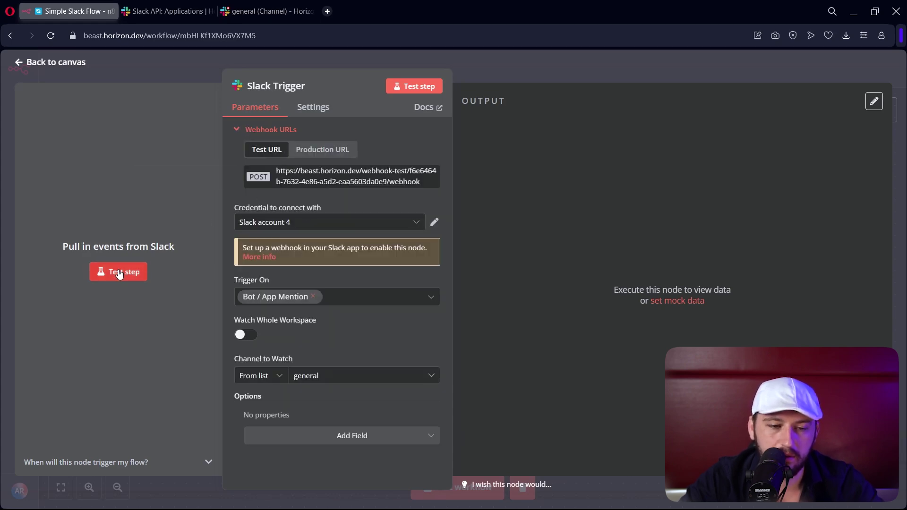
- With n8n listening, replace Slack's Request URL with the n8n test webhook URL and save
{"action": "left_click", "coordinate": [118, 271]}
{"action": "left_click", "coordinate": [206, 4]}
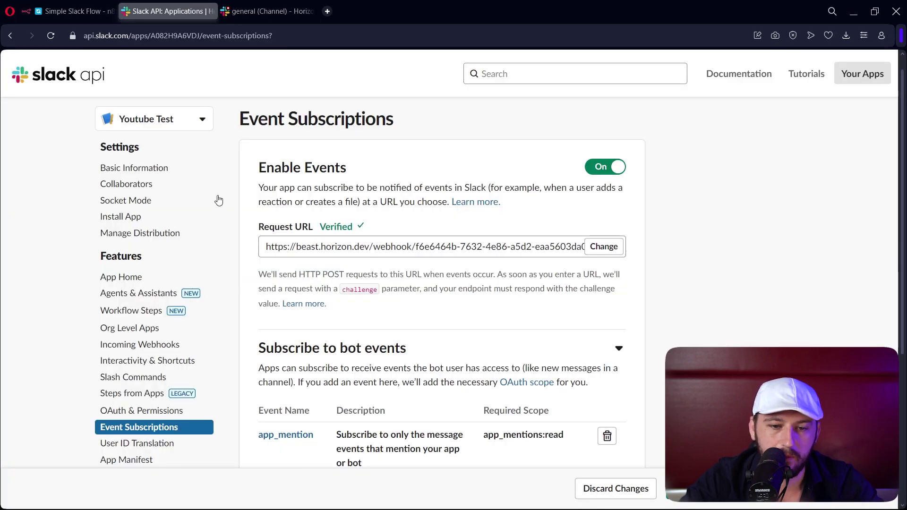
{"action": "left_click", "coordinate": [604, 246]}
{"action": "left_click", "coordinate": [480, 286]}
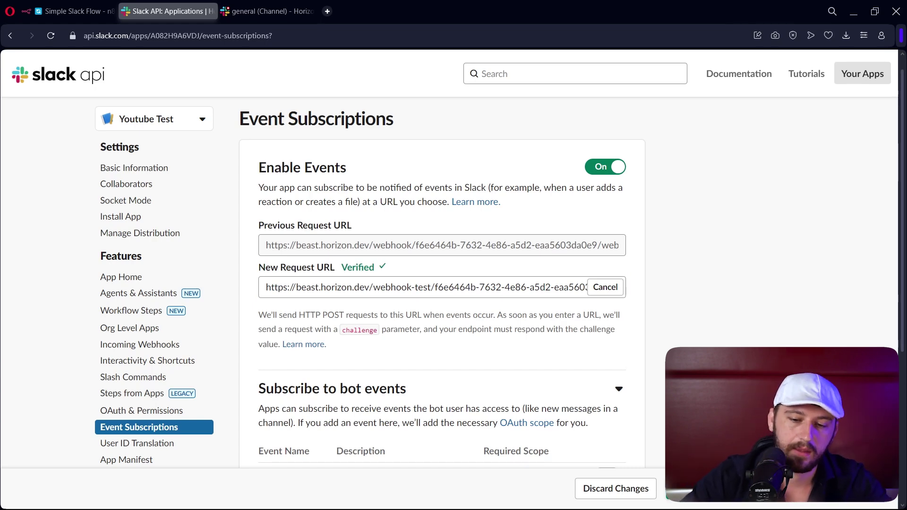
{"action": "left_click", "coordinate": [699, 489]}
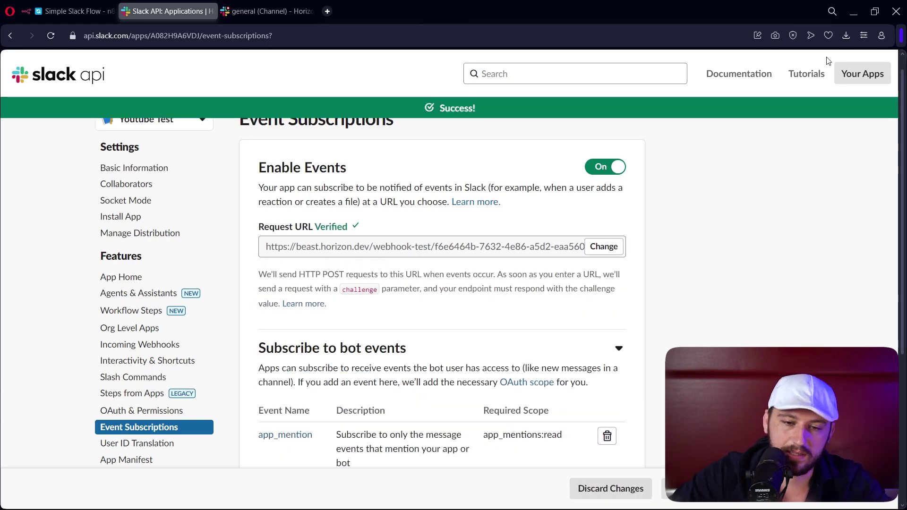
{"action": "left_click", "coordinate": [285, 13]}
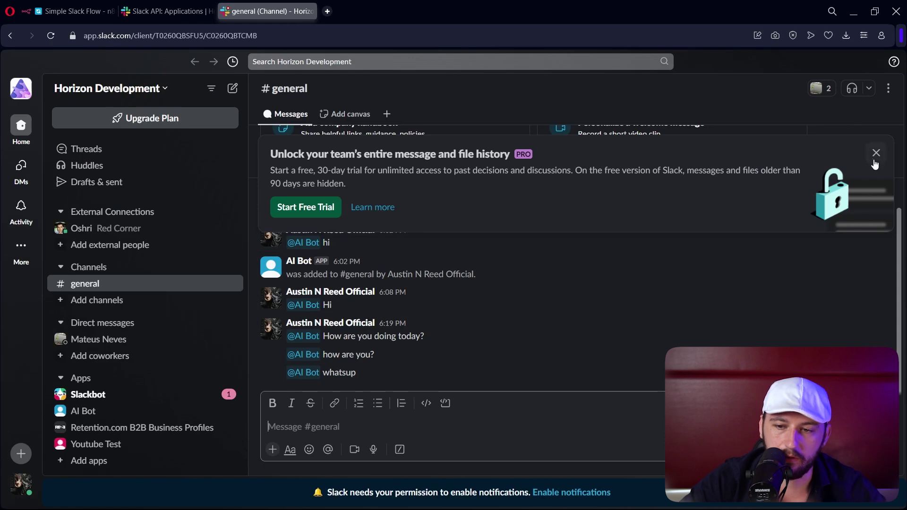
{"action": "left_click", "coordinate": [320, 429]}
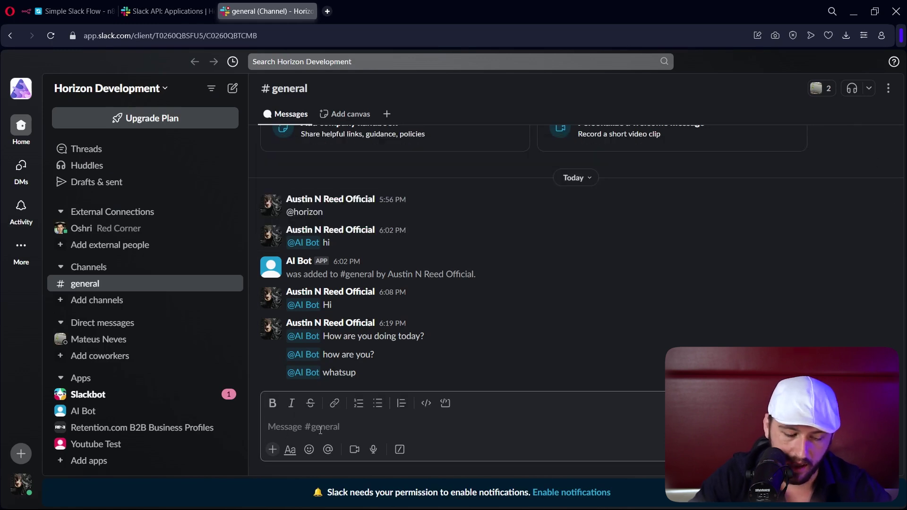
{"action": "type", "text": "@"}
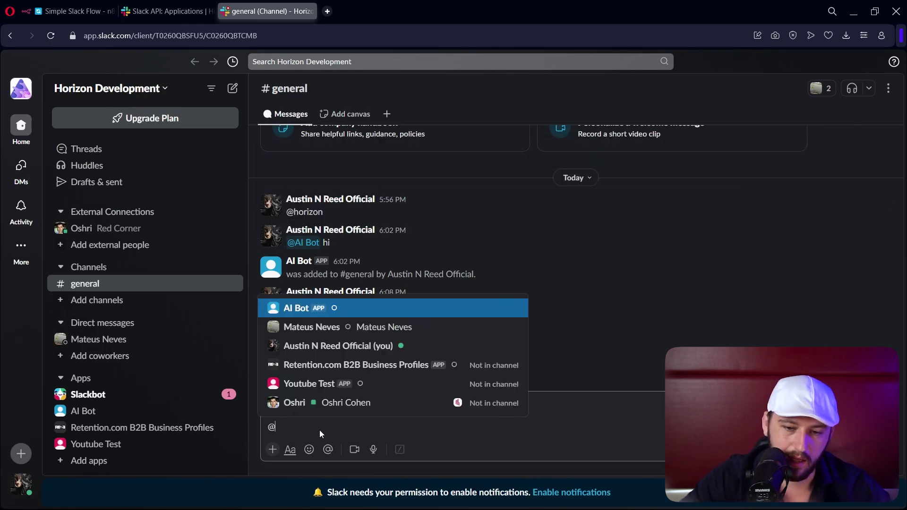
{"action": "left_click", "coordinate": [320, 383]}
{"action": "key", "text": "BackSpace"}
{"action": "key", "text": "BackSpace"}
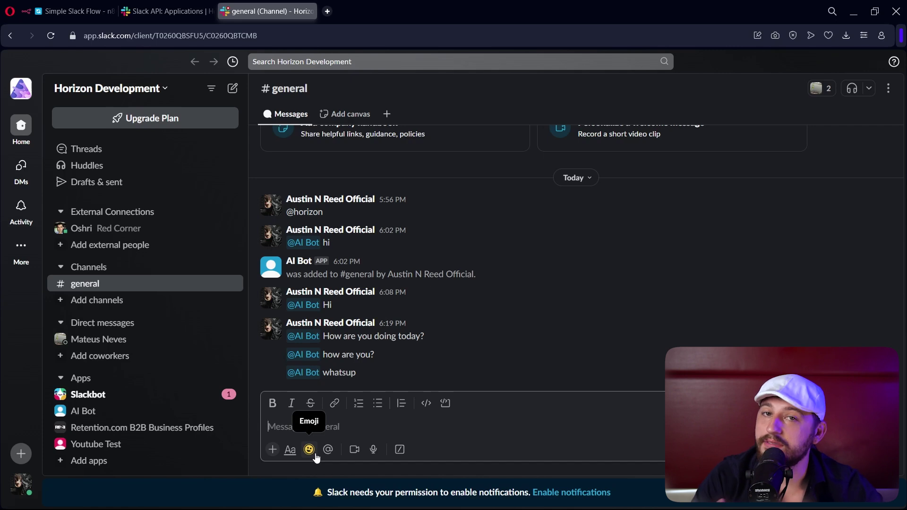
{"action": "type", "text": "@"}
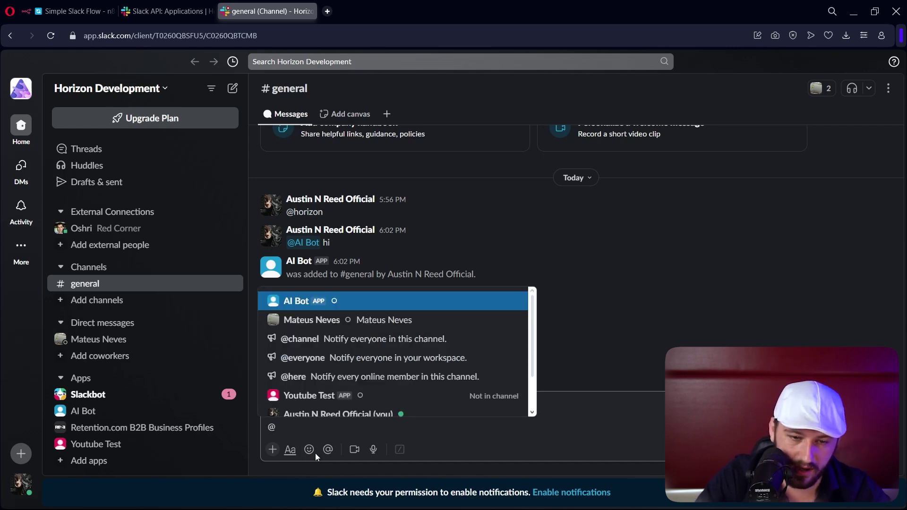
{"action": "type", "text": "y"}
{"action": "key", "text": "Return"}
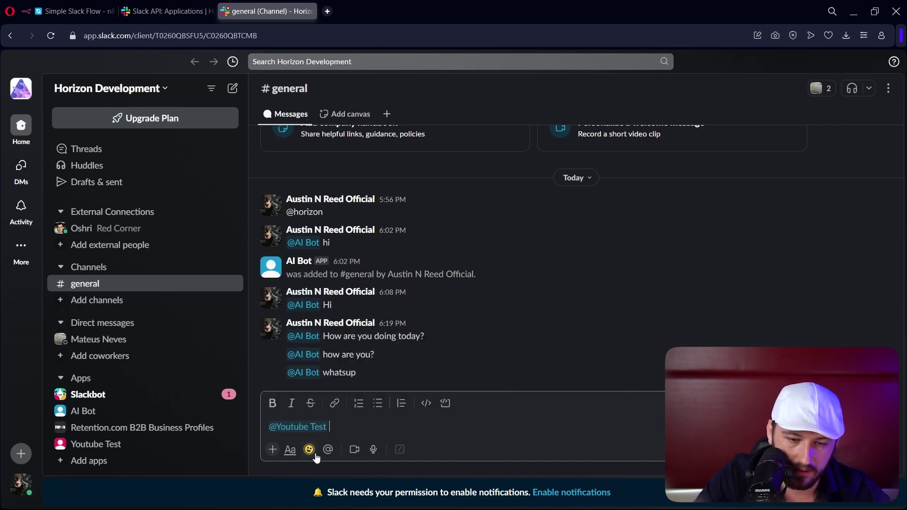
{"action": "type", "text": "hi"}
{"action": "key", "text": "Return"}
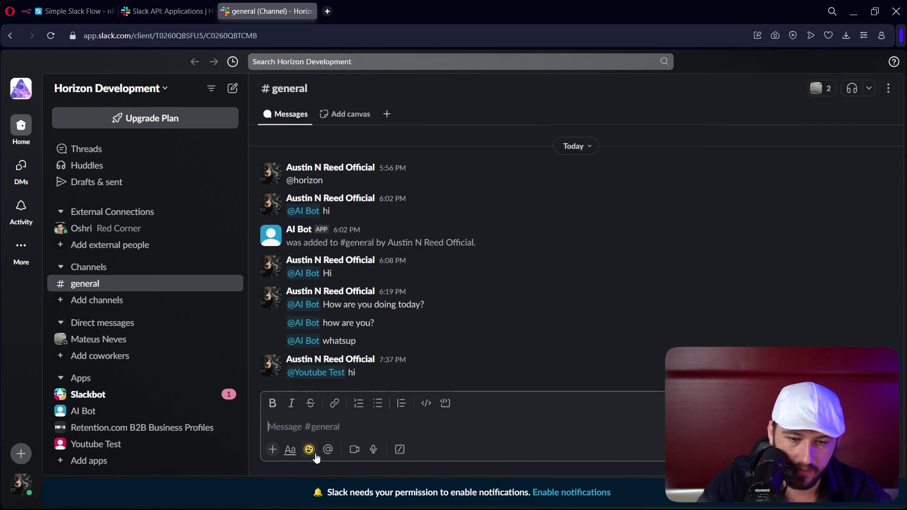
- Invite Youtube Test into #general and mention it again
{"action": "left_click", "coordinate": [316, 374]}
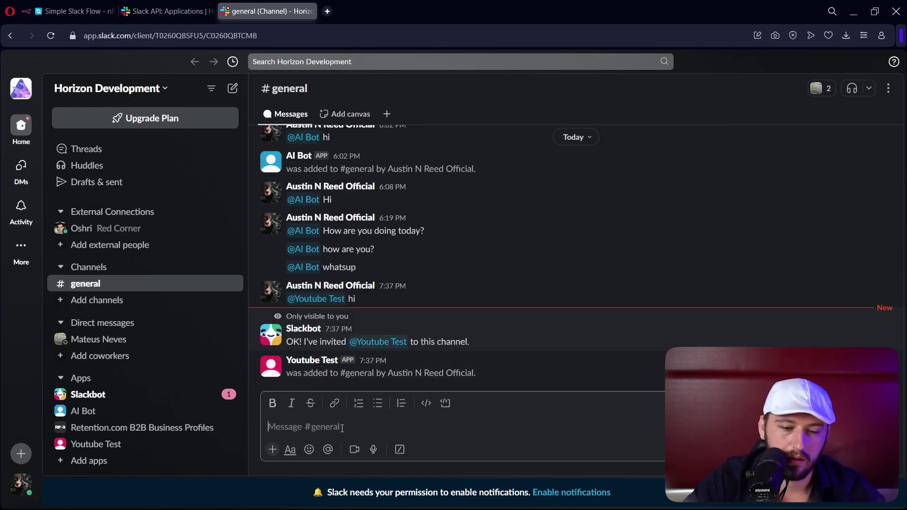
{"action": "type", "text": "@you"}
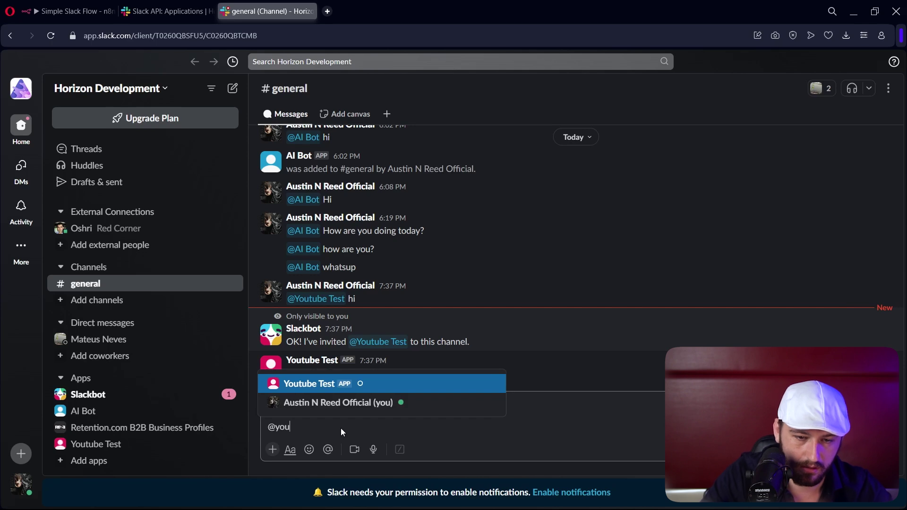
{"action": "key", "text": "Return"}
{"action": "key", "text": "Return"}
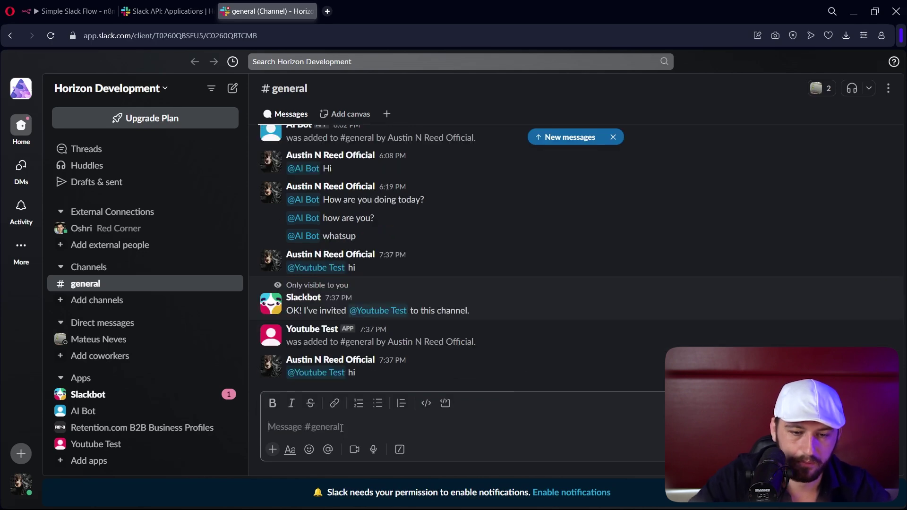
{"action": "left_click", "coordinate": [69, 11]}
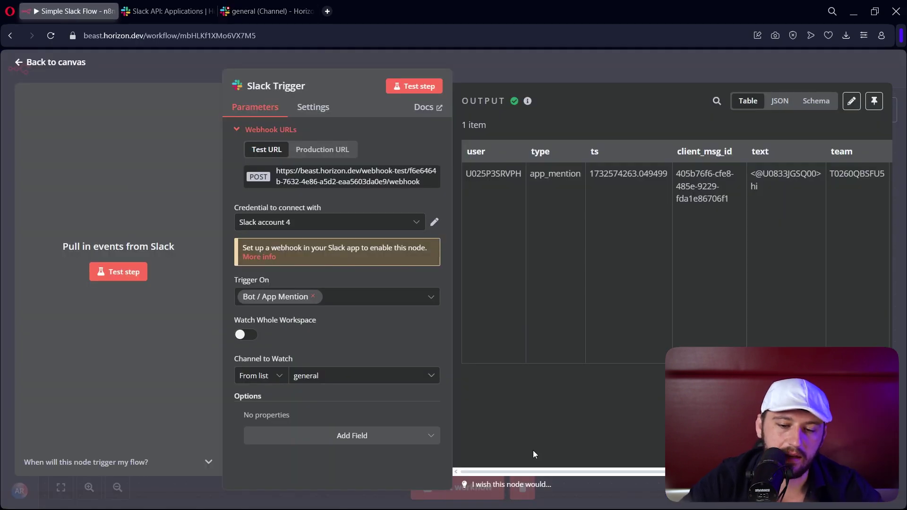
- Inspect the captured app_mention output, return to the canvas, and move the Slack Trigger up-left
{"action": "left_click_drag", "start_coordinate": [526, 472], "coordinate": [732, 315]}
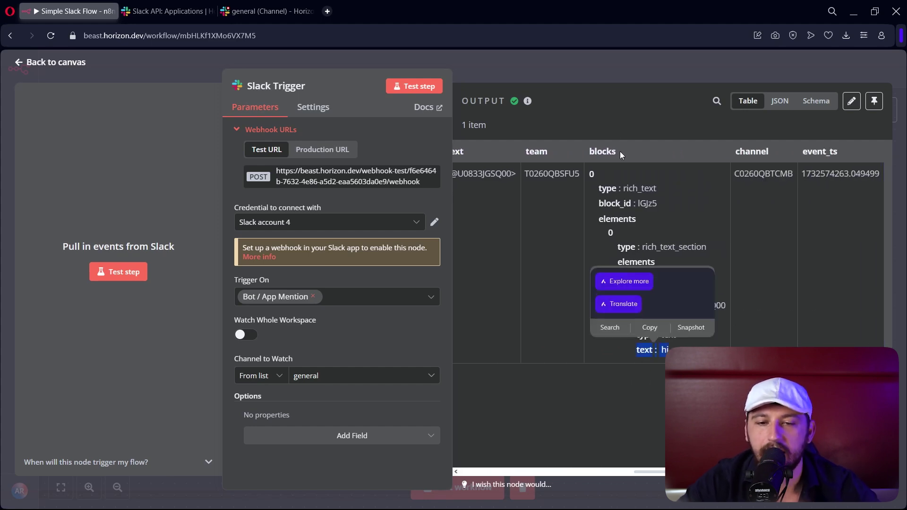
{"action": "left_click", "coordinate": [546, 57]}
{"action": "left_click_drag", "start_coordinate": [492, 246], "coordinate": [386, 199]}
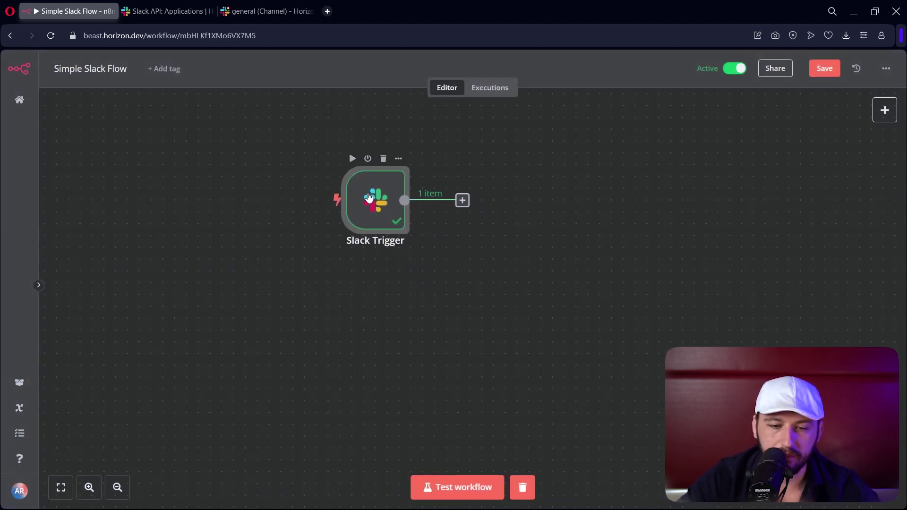